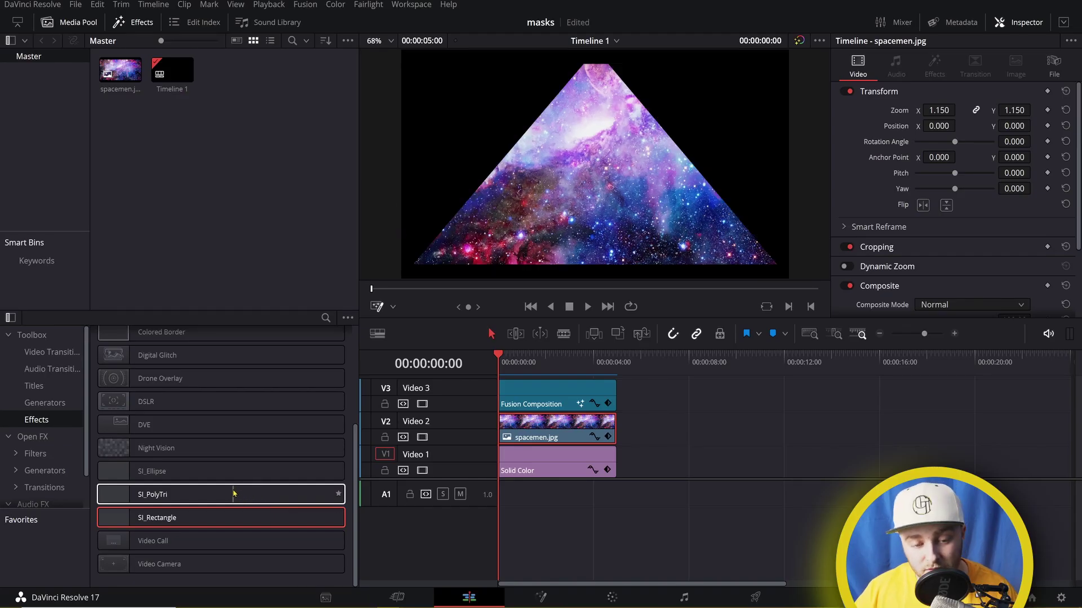
Drop SI_Ellipse on spacemen.jpg, shrink the circle slightly, and scrub to the SUNLIT IMAGERY title frame
left_click_drag(149, 471, 531, 431)
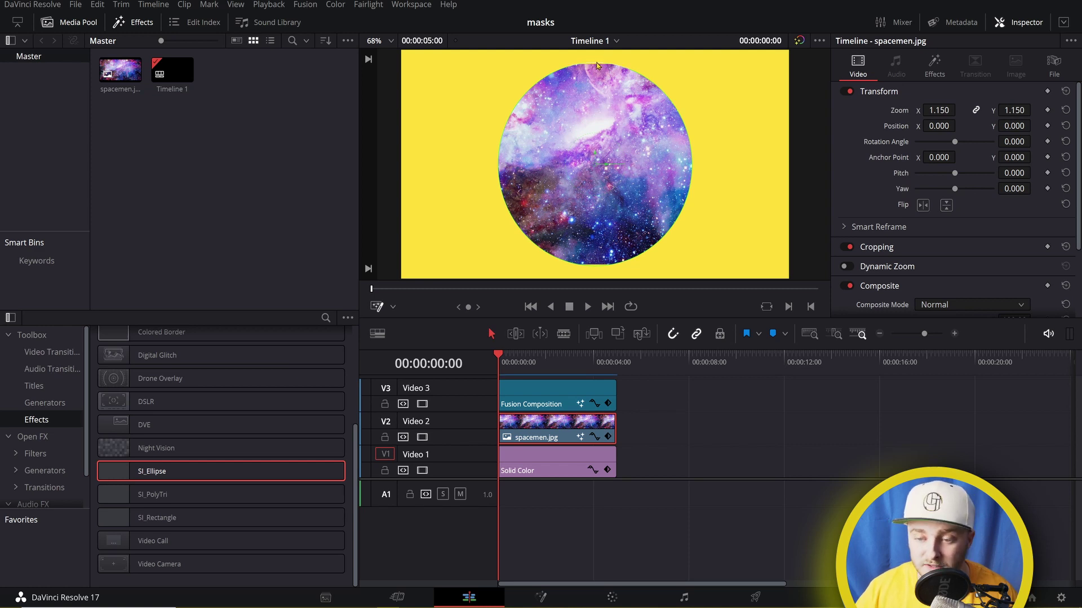
left_click_drag(598, 66, 598, 72)
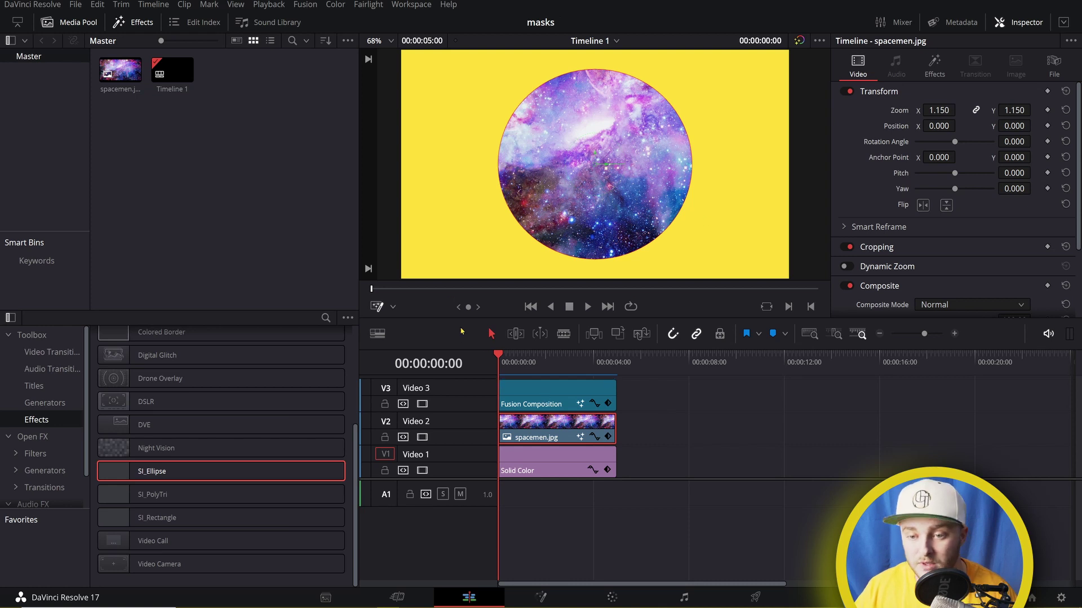
left_click_drag(498, 357, 546, 360)
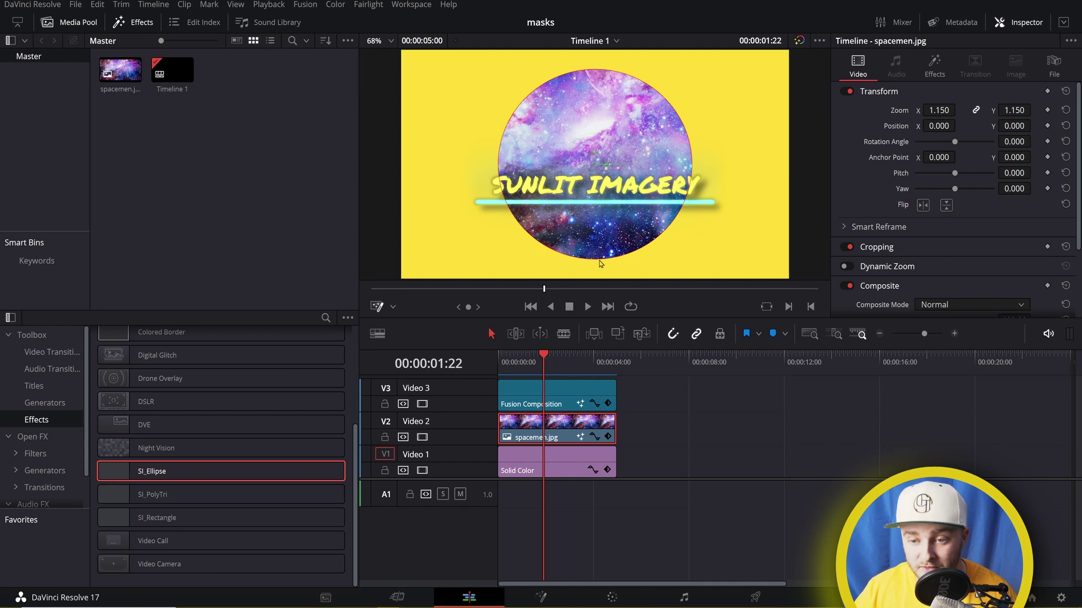
left_click(560, 405)
left_click(555, 428)
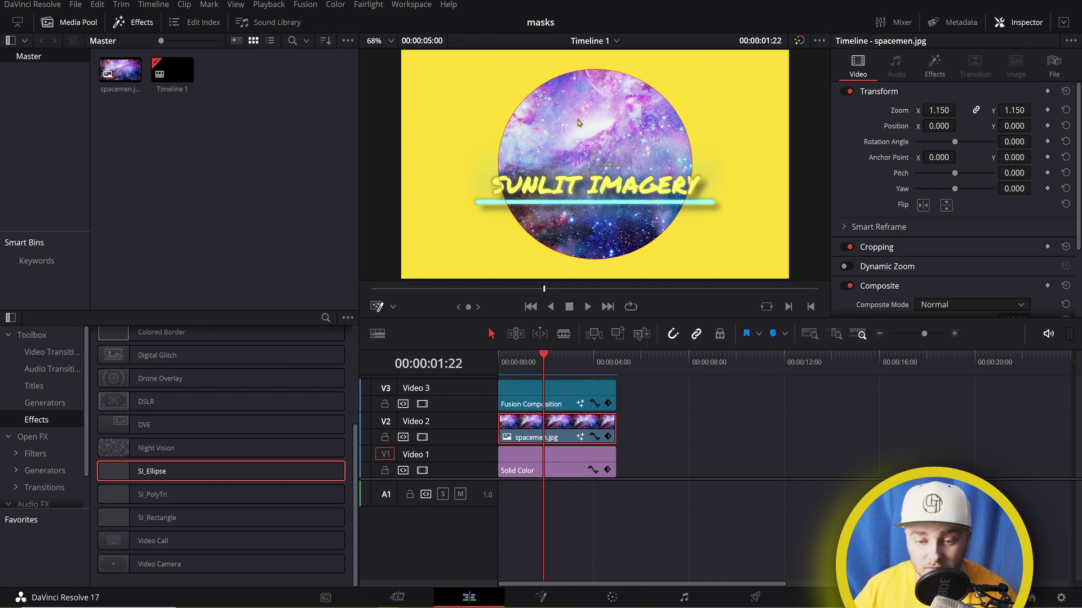
left_click(379, 307)
Switch the viewer to Fusion Overlay and drag the ellipse handle into a taller, narrower oval
left_click(381, 307)
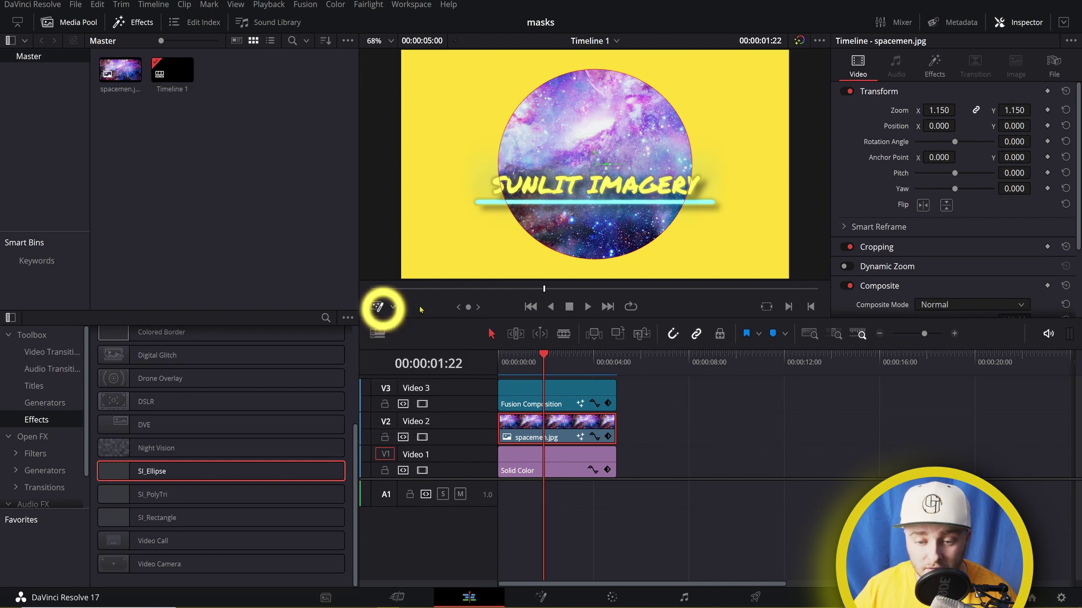
left_click(394, 307)
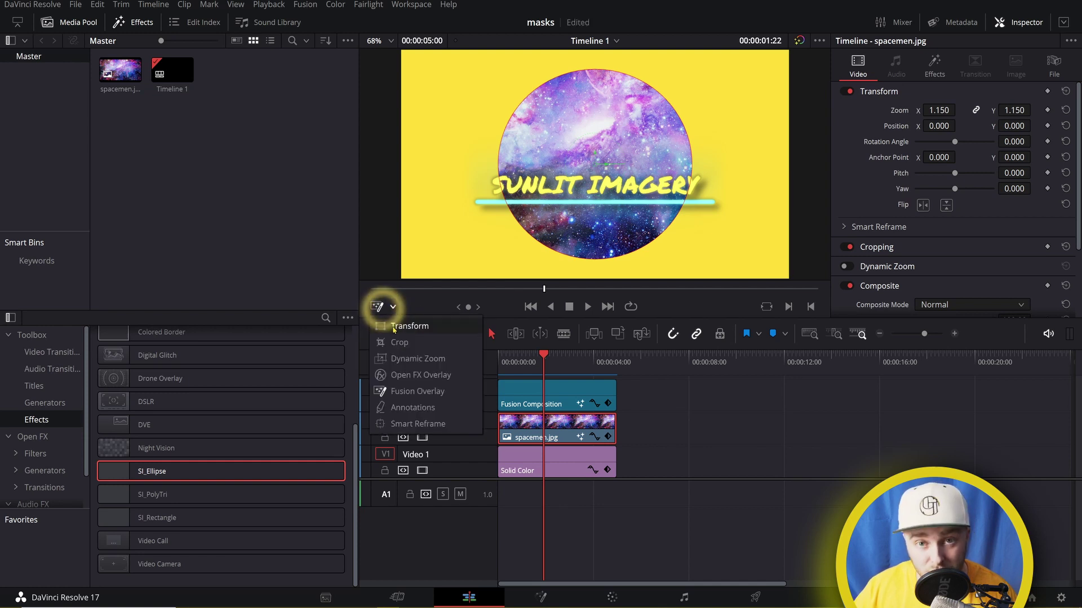
left_click(409, 392)
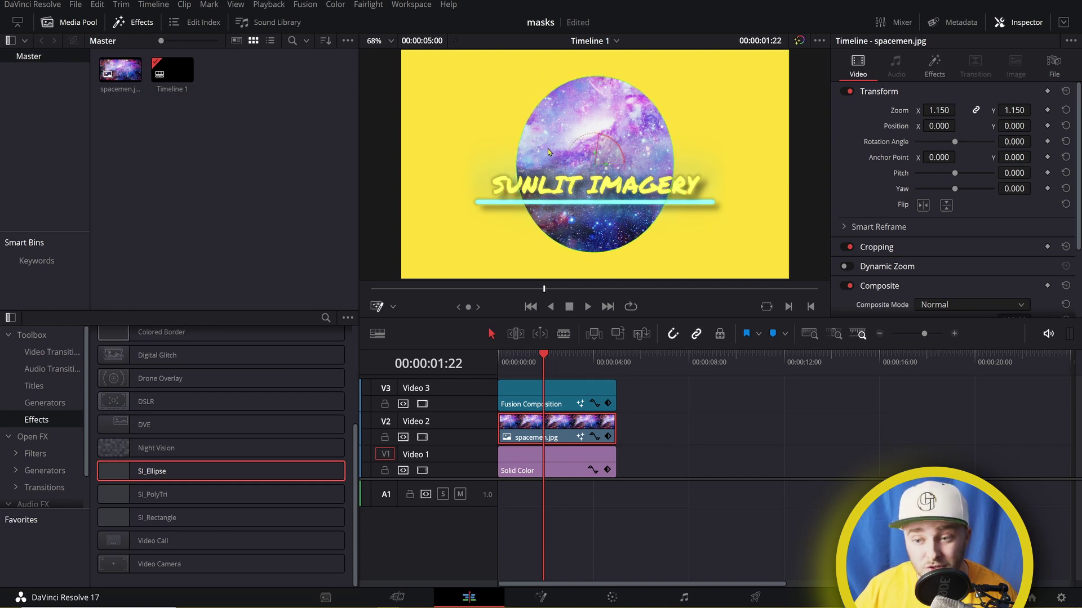
left_click_drag(585, 127, 577, 172)
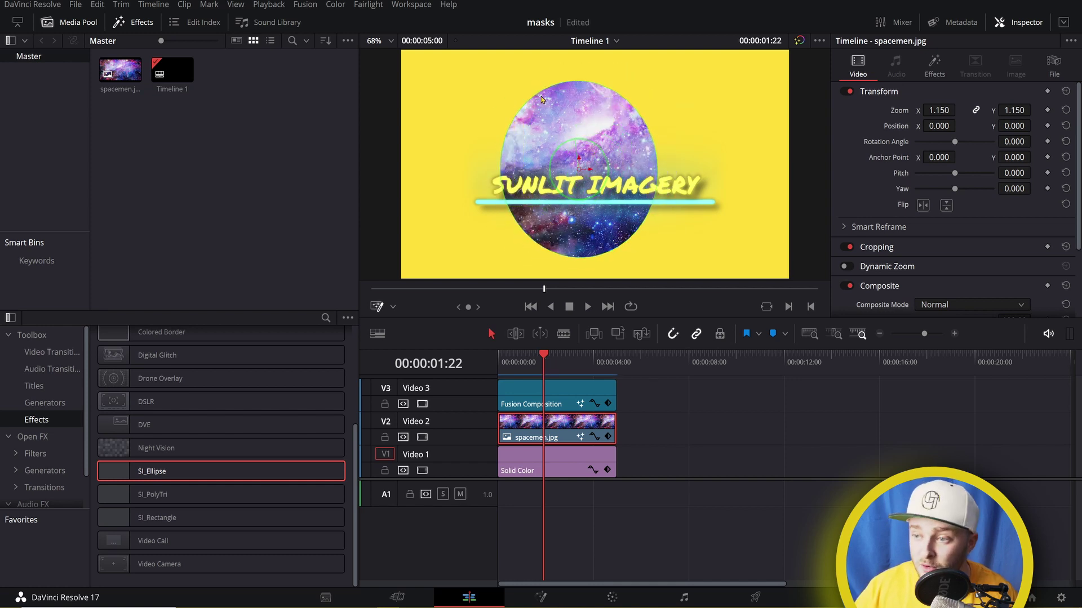
Try wider, rotated, feathered and hollow SI_Ellipse settings, then reset the effect to its defaults
left_click(1000, 23)
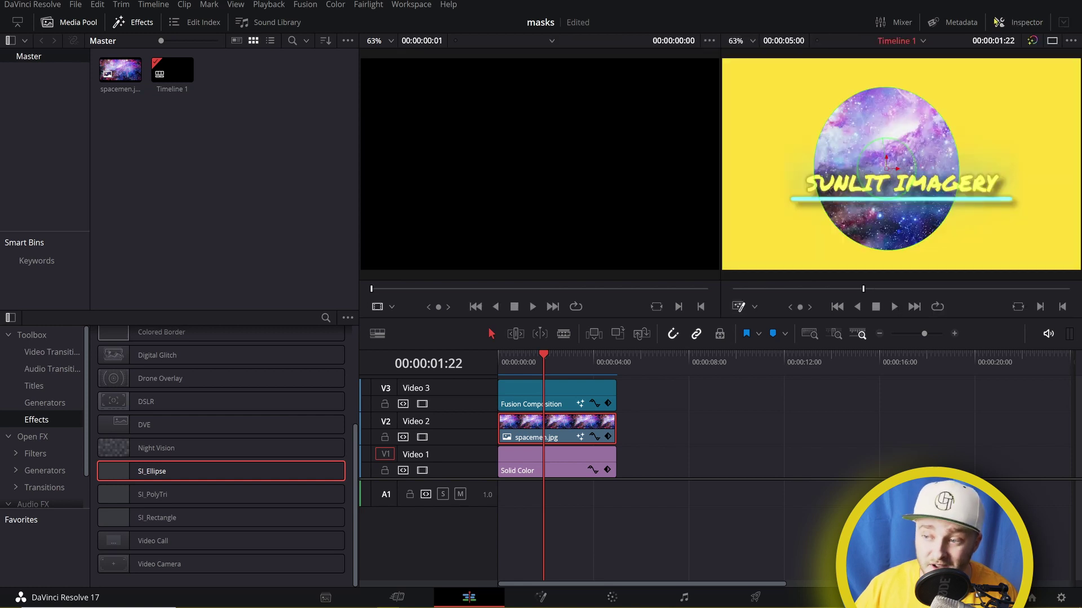
left_click(1000, 23)
left_click(931, 67)
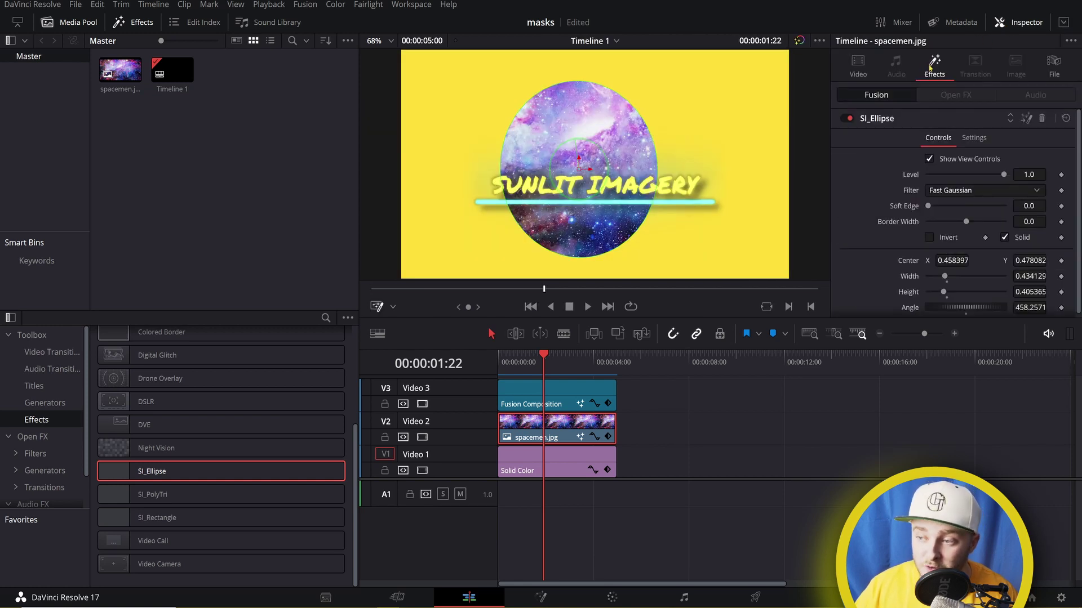
scroll(901, 153, "down", 1)
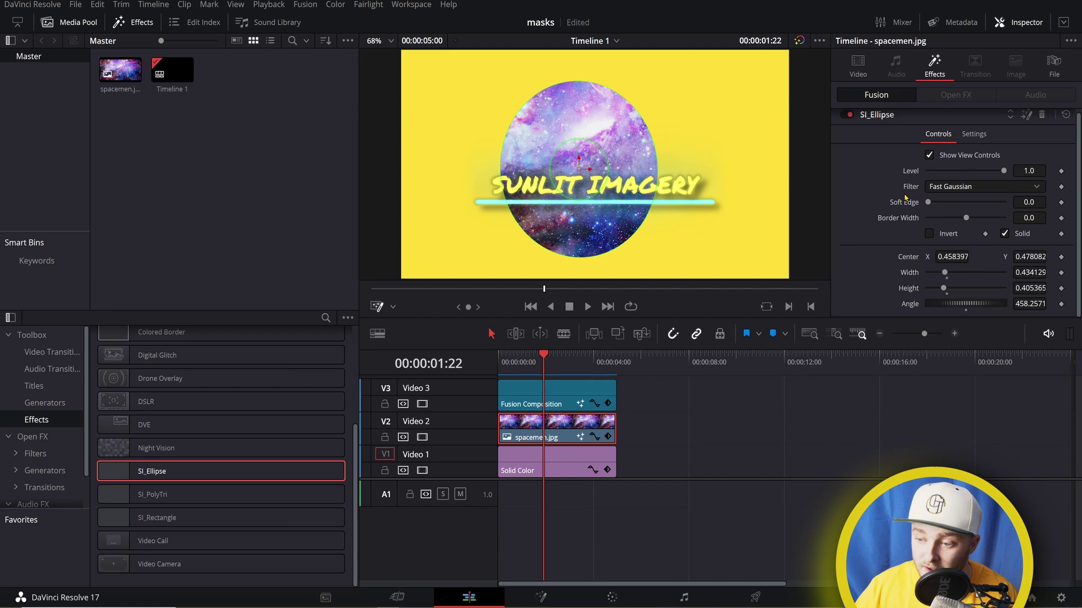
left_click_drag(945, 272, 958, 307)
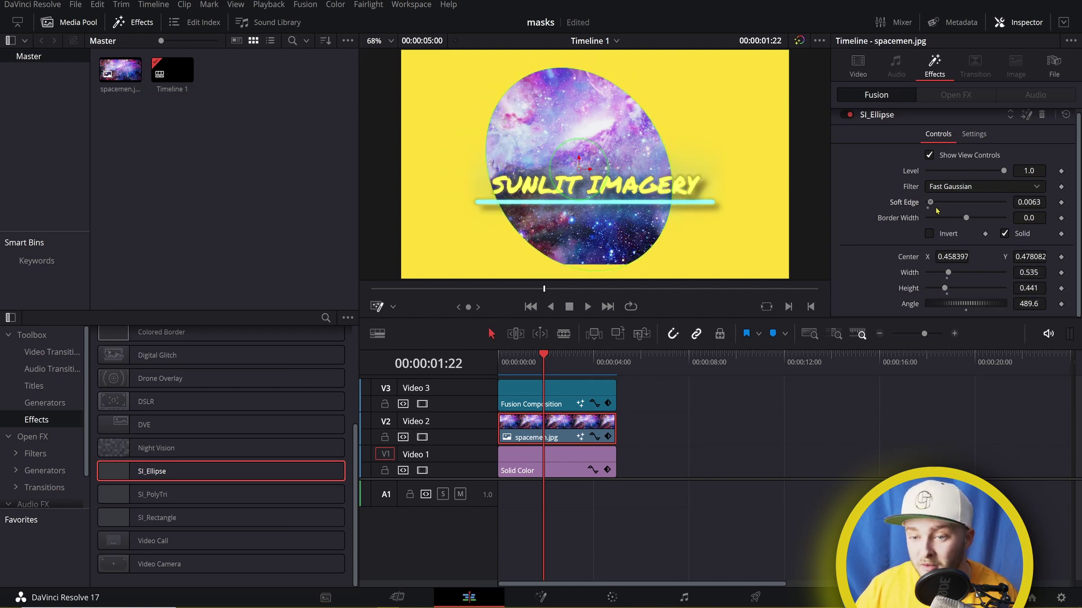
left_click_drag(928, 202, 975, 218)
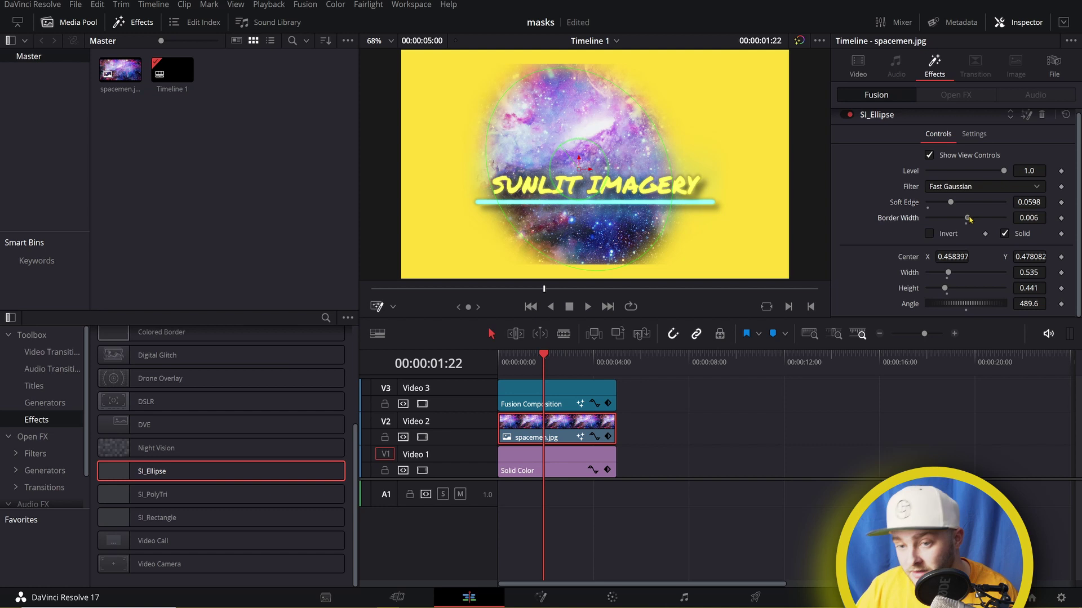
left_click(1004, 234)
scroll(952, 211, "up", 1)
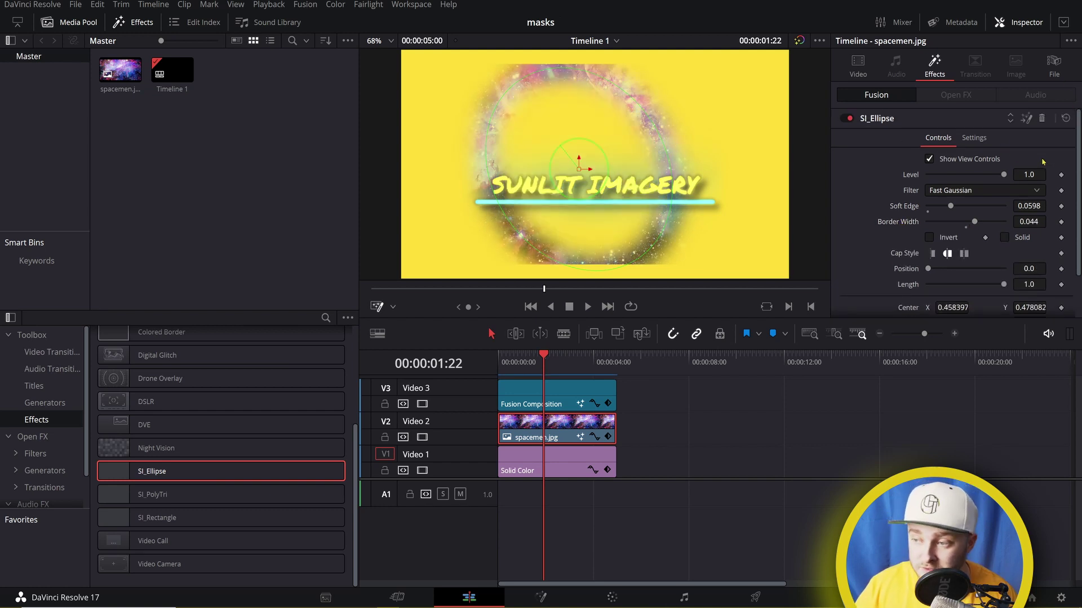
left_click(1065, 117)
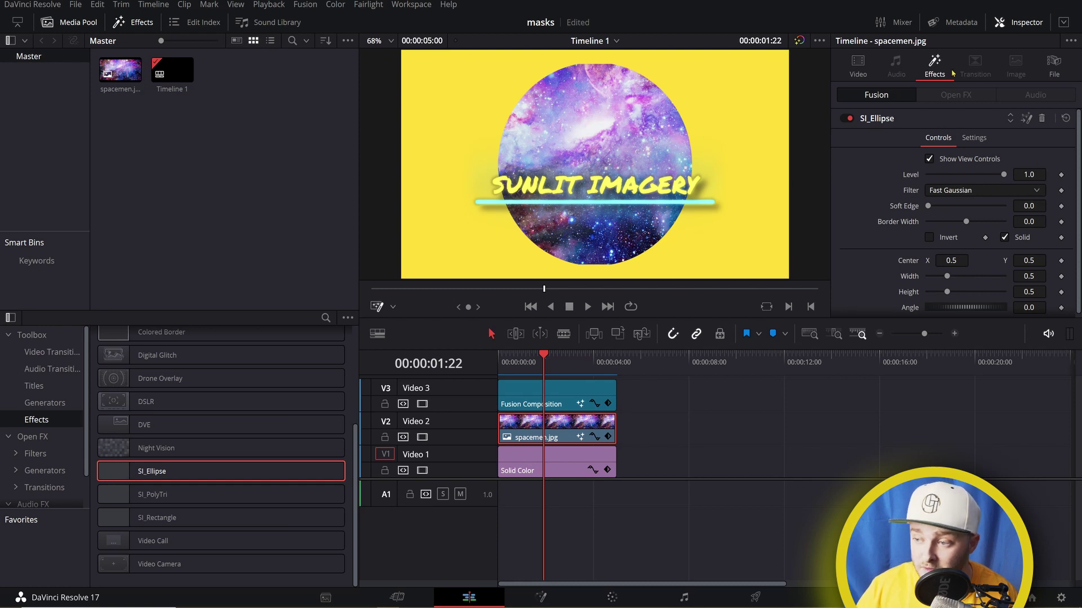
Delete SI_Ellipse from spacemen.jpg and apply SI_Rectangle to it instead
left_click(1042, 119)
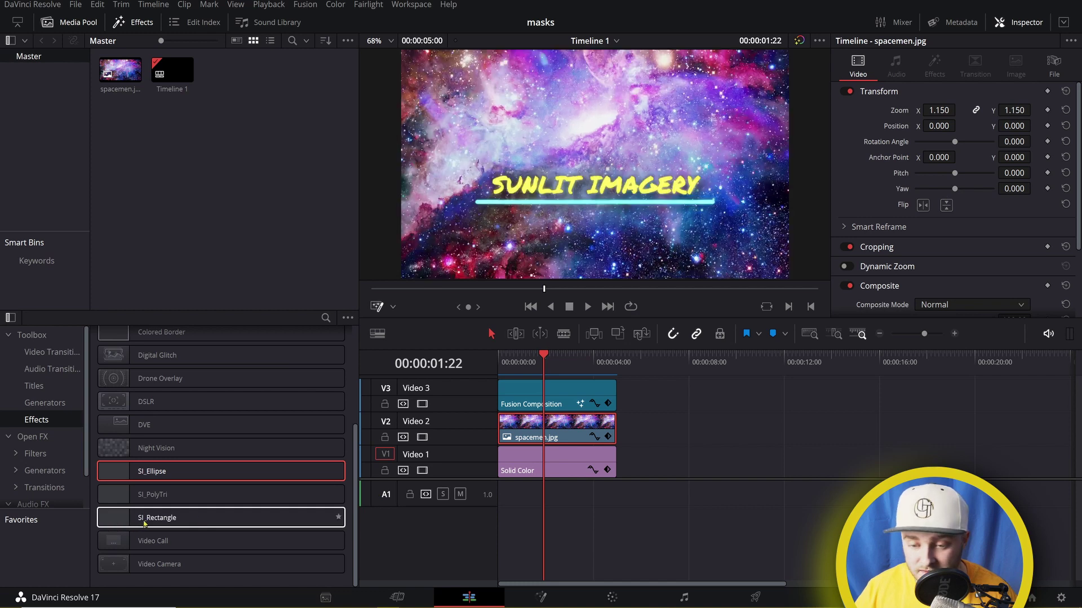
left_click_drag(169, 517, 558, 433)
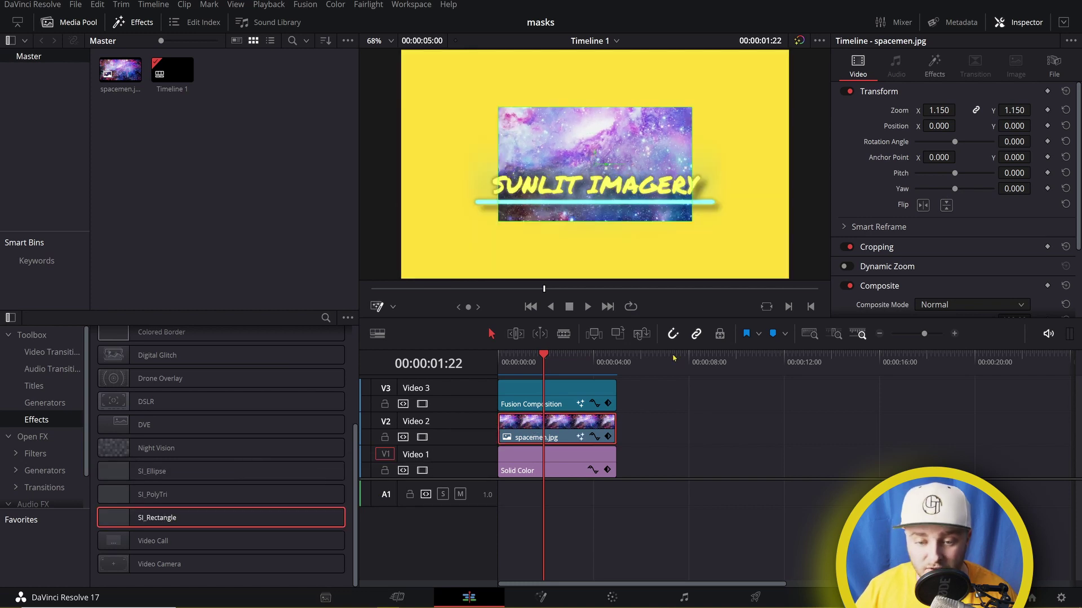
left_click(389, 307)
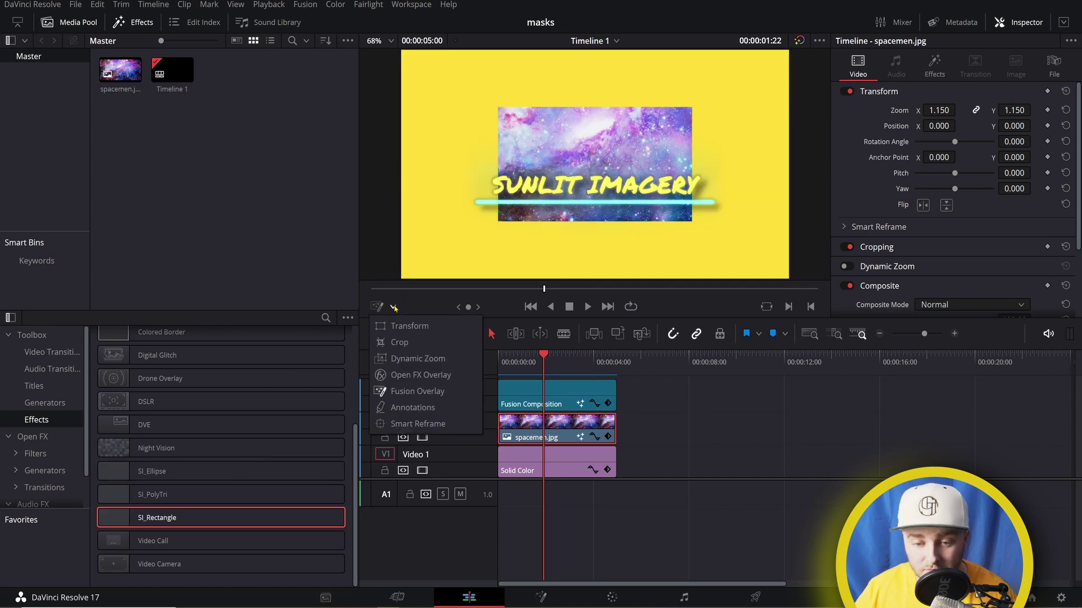
key("ctrl+z")
left_click(143, 477)
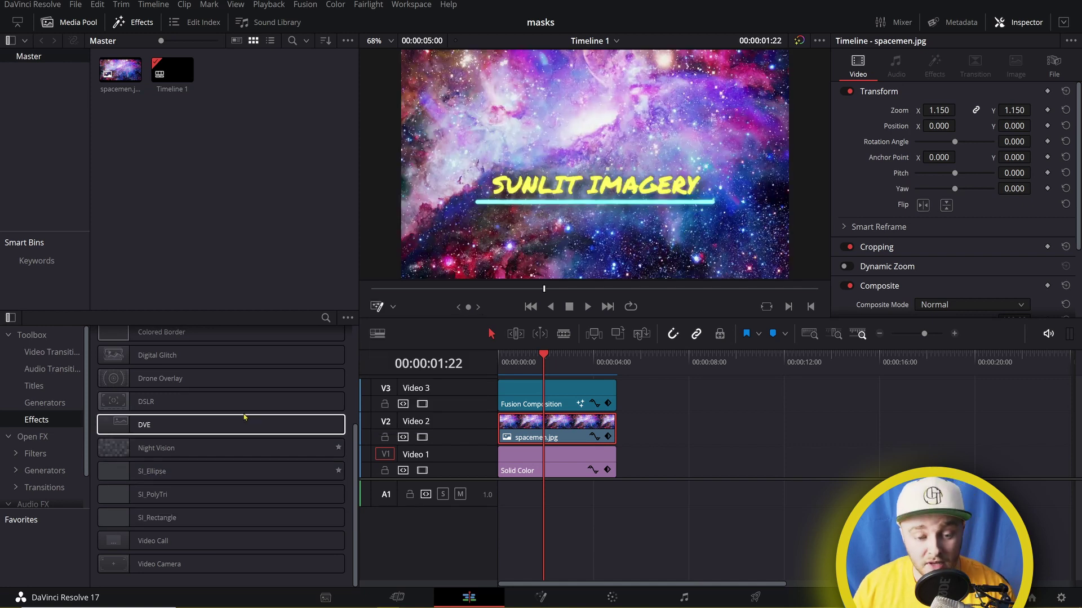
Add a test Solid Color clip to Video 1, try mask effects on it, then delete it
left_click(45, 403)
left_click(154, 414)
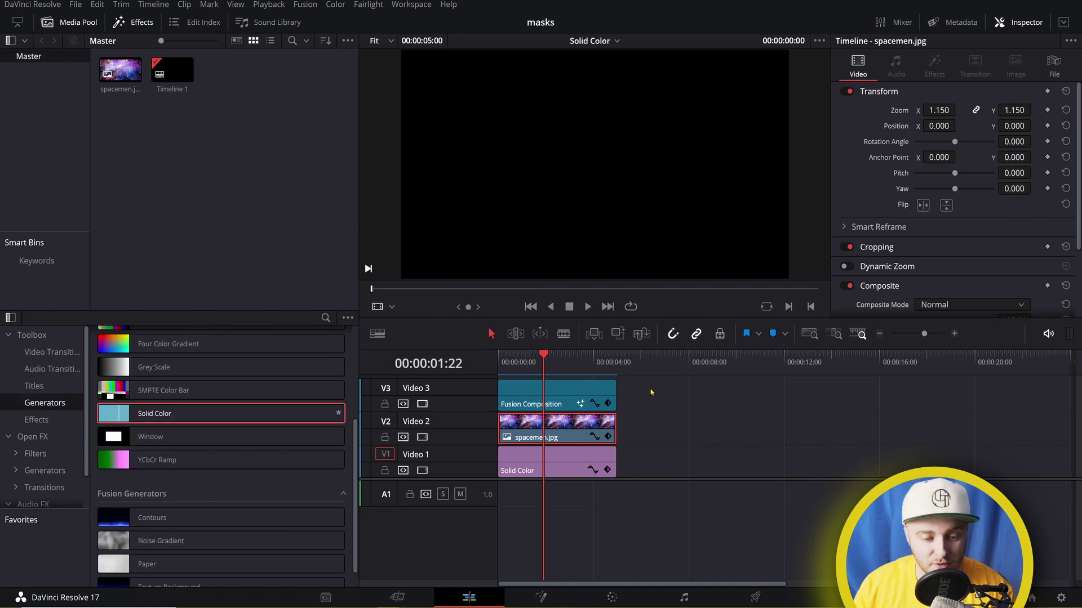
left_click_drag(154, 414, 652, 467)
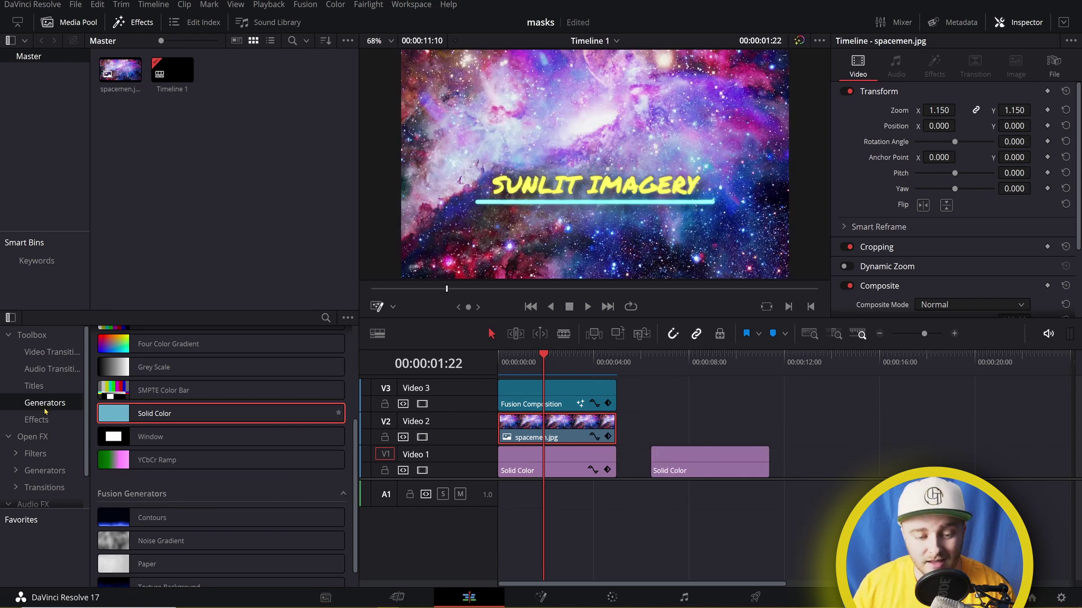
left_click(31, 420)
left_click_drag(163, 517, 712, 455)
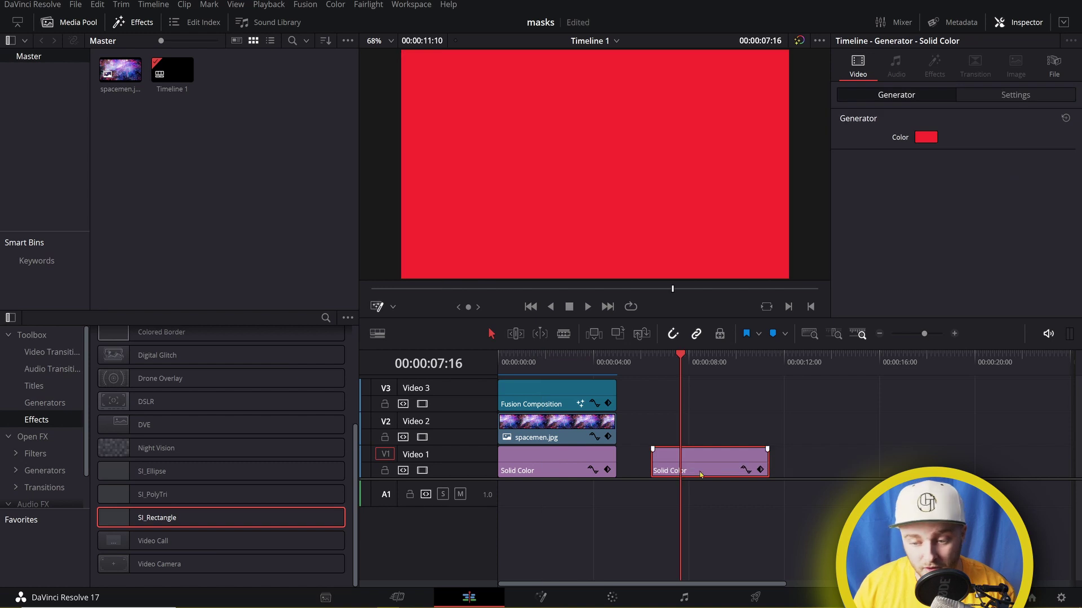
left_click_drag(186, 518, 705, 460)
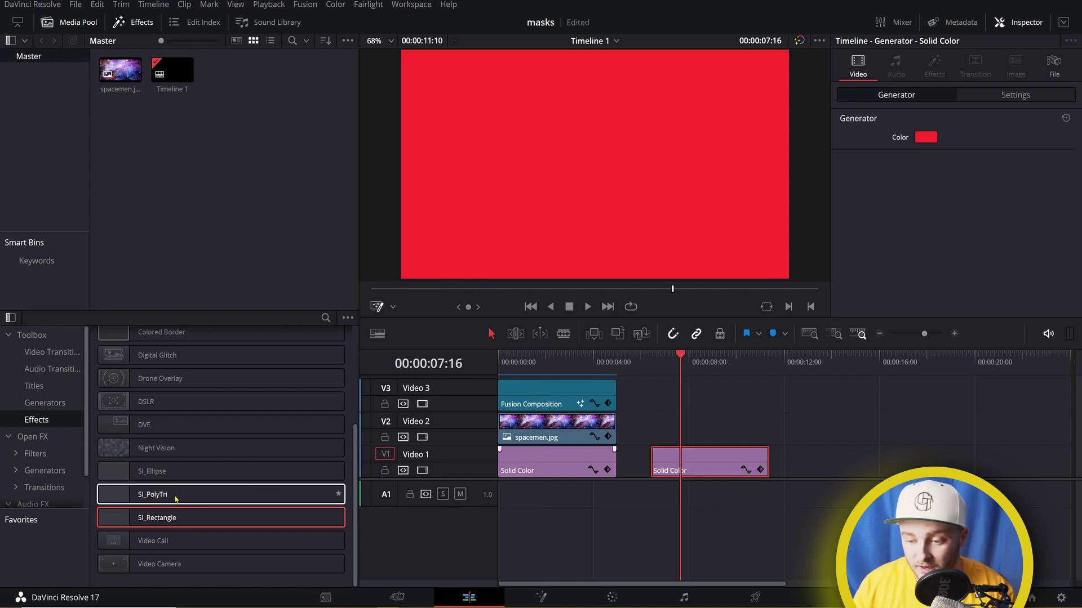
left_click_drag(158, 495, 725, 469)
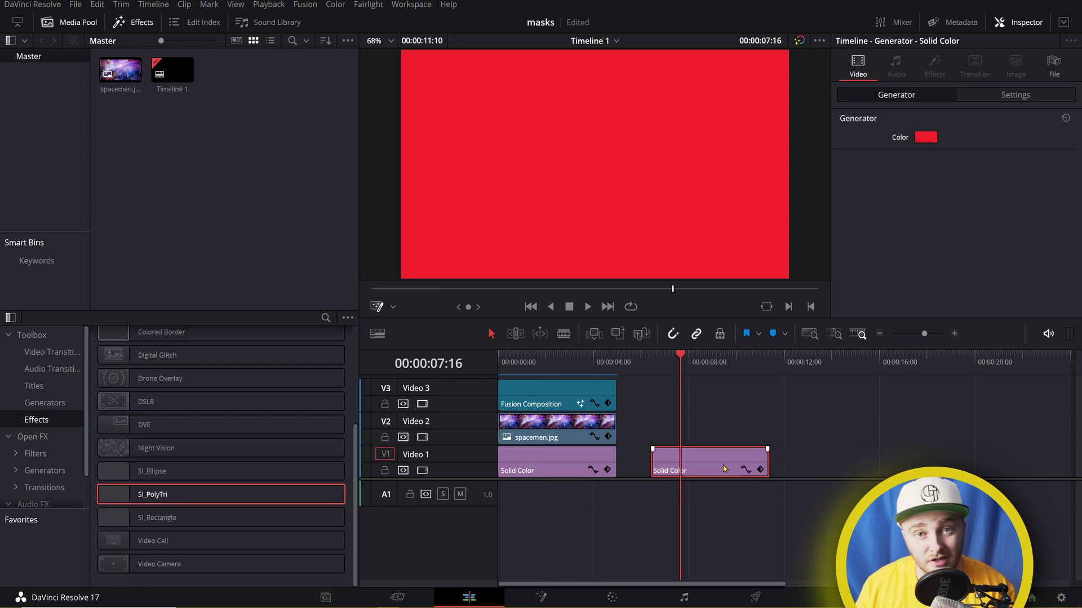
key("Delete")
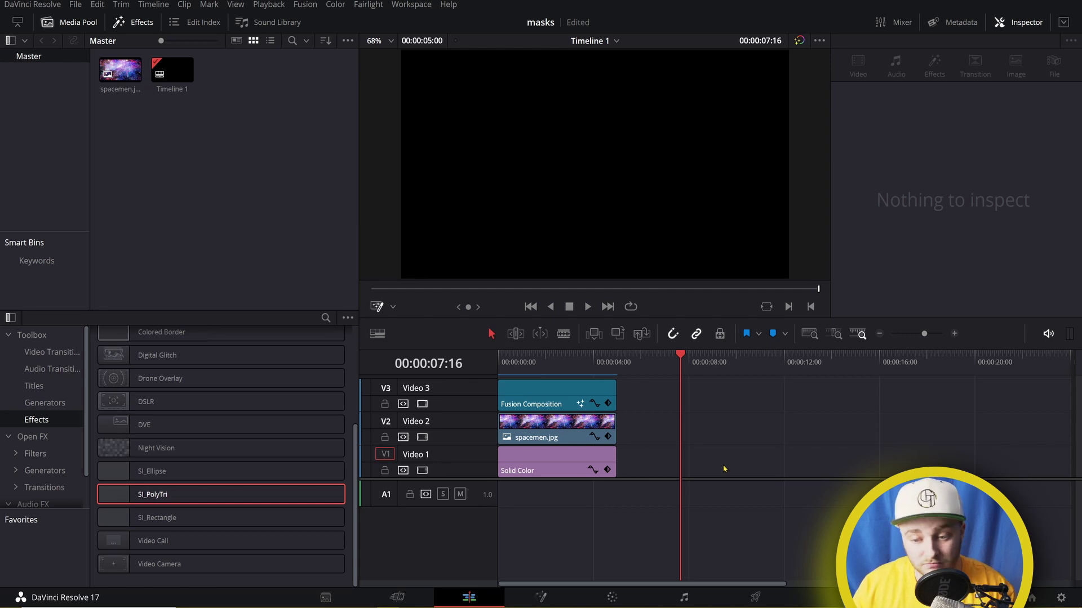
At 00:00:01:19, reshape the SI_Rectangle mask into a wide strip tilted anticlockwise
left_click(533, 429)
left_click(540, 356)
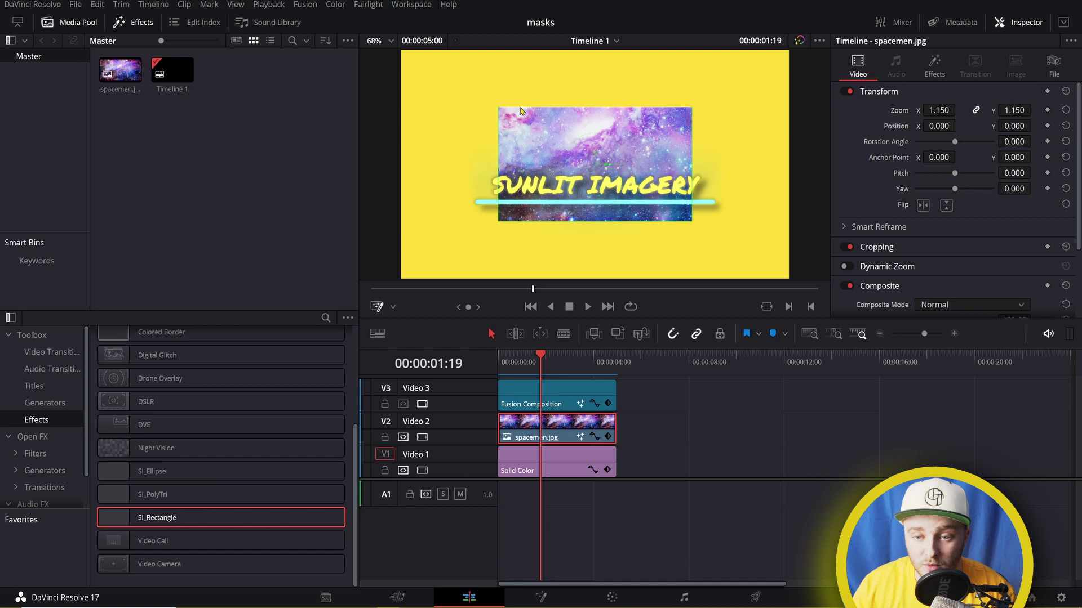
left_click_drag(498, 111, 469, 116)
left_click_drag(586, 147, 640, 164)
Delete the SI_Rectangle effect from spacemen.jpg in the Inspector's Effects settings
left_click(935, 64)
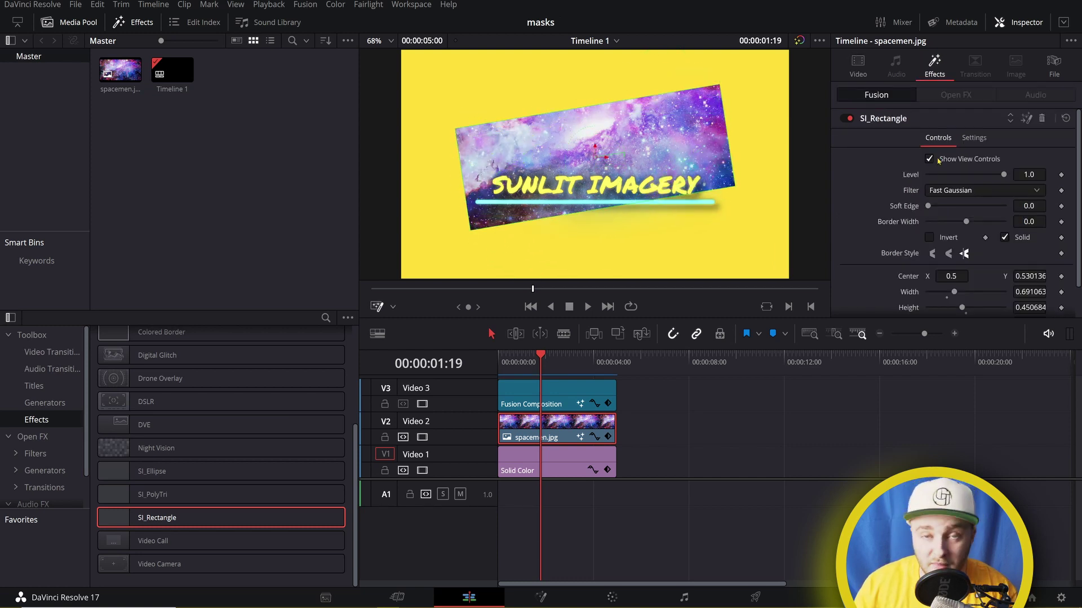
scroll(922, 206, "down", 2)
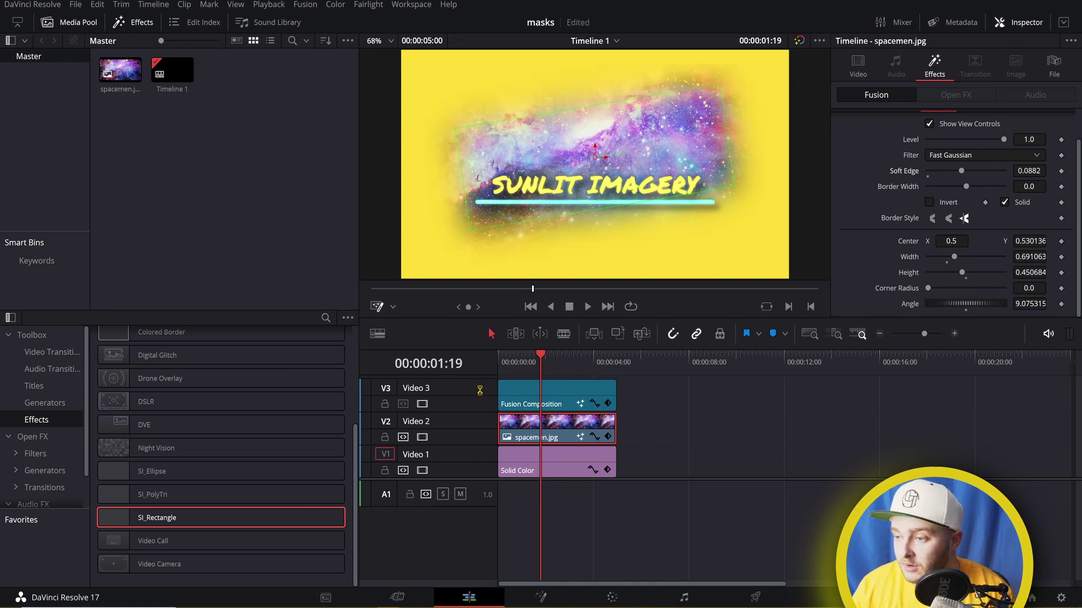
scroll(1029, 180, "up", 2)
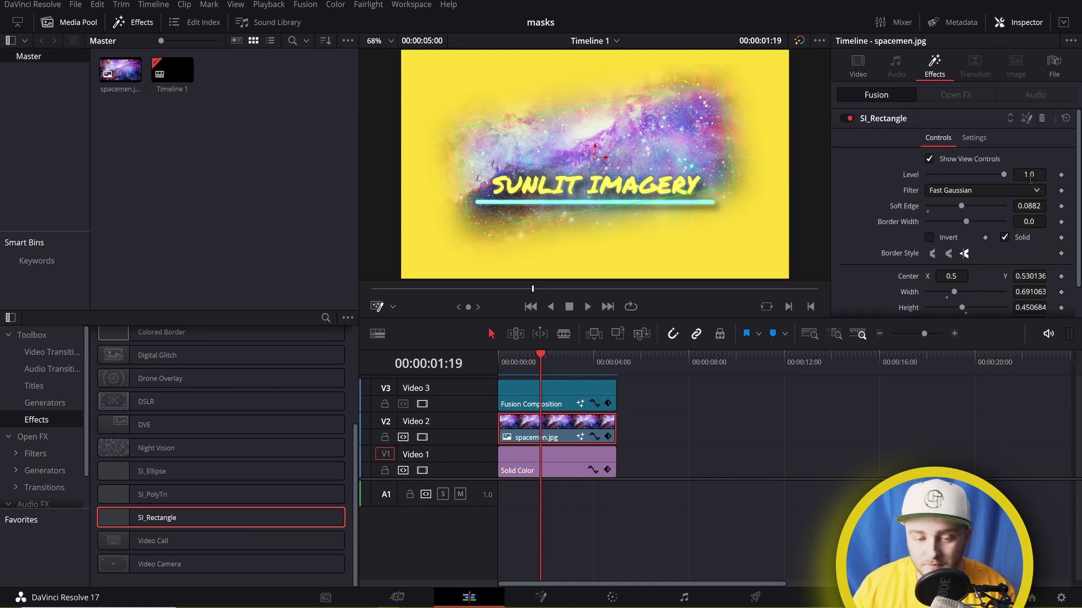
left_click(1041, 118)
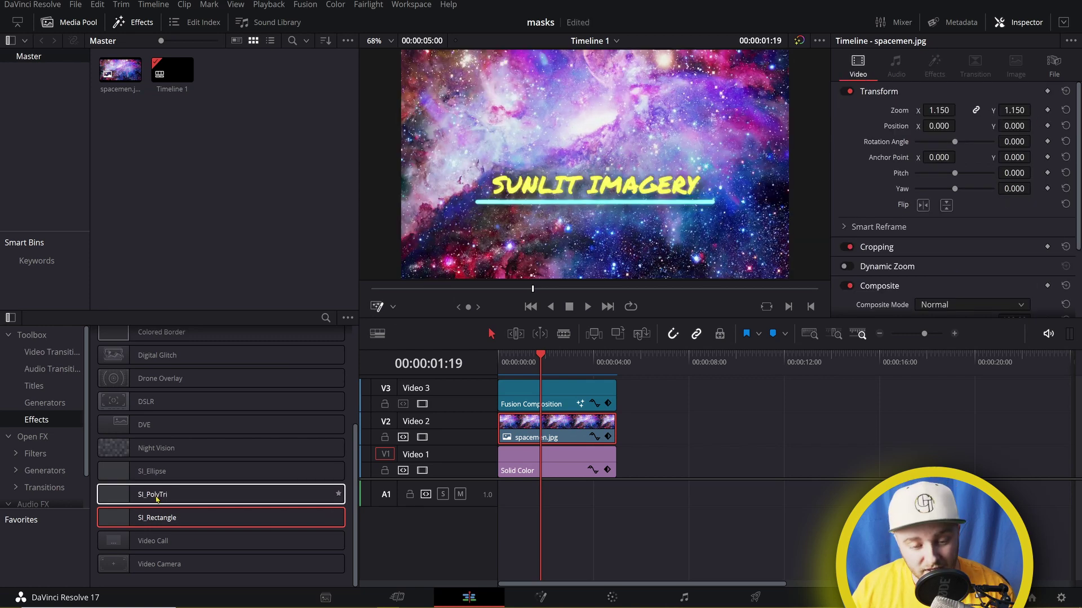
Apply SI_PolyTri to spacemen.jpg on V2 and drag its Size slider down to 1.457
left_click_drag(126, 495, 530, 443)
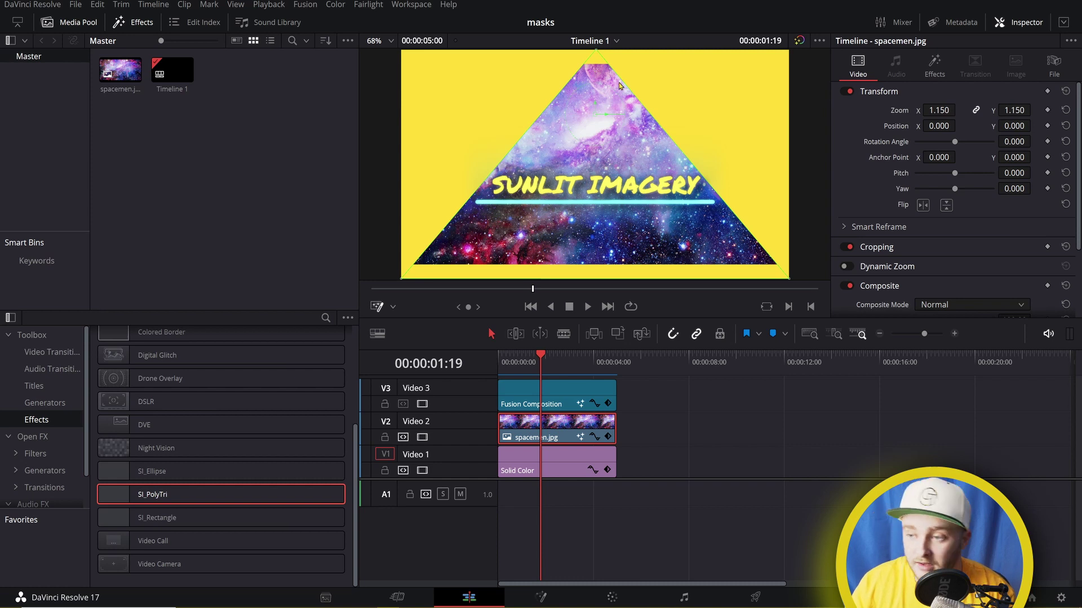
left_click(940, 68)
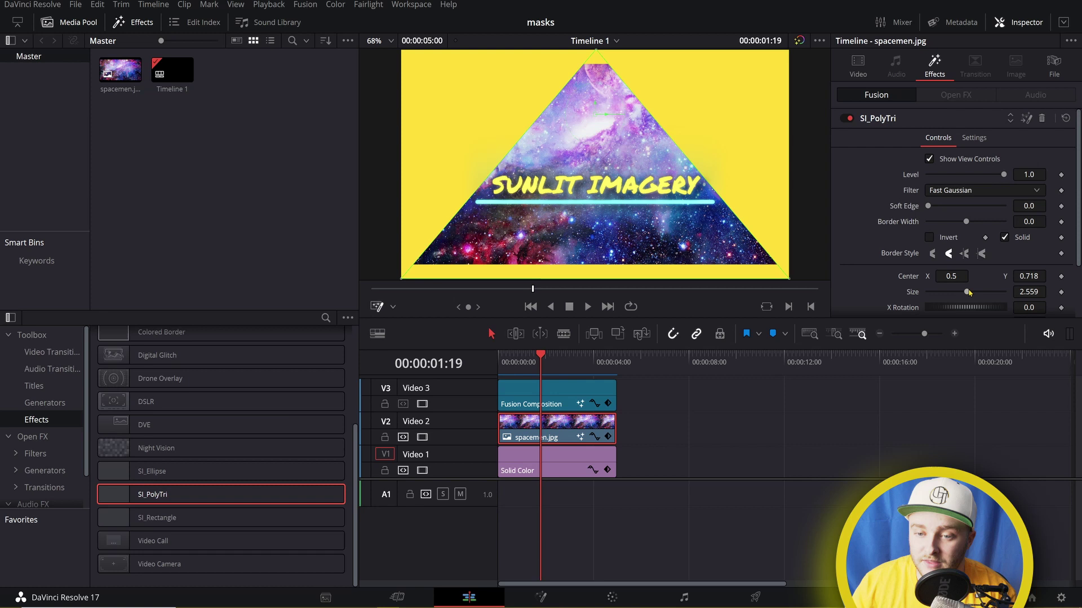
left_click_drag(968, 292, 915, 262)
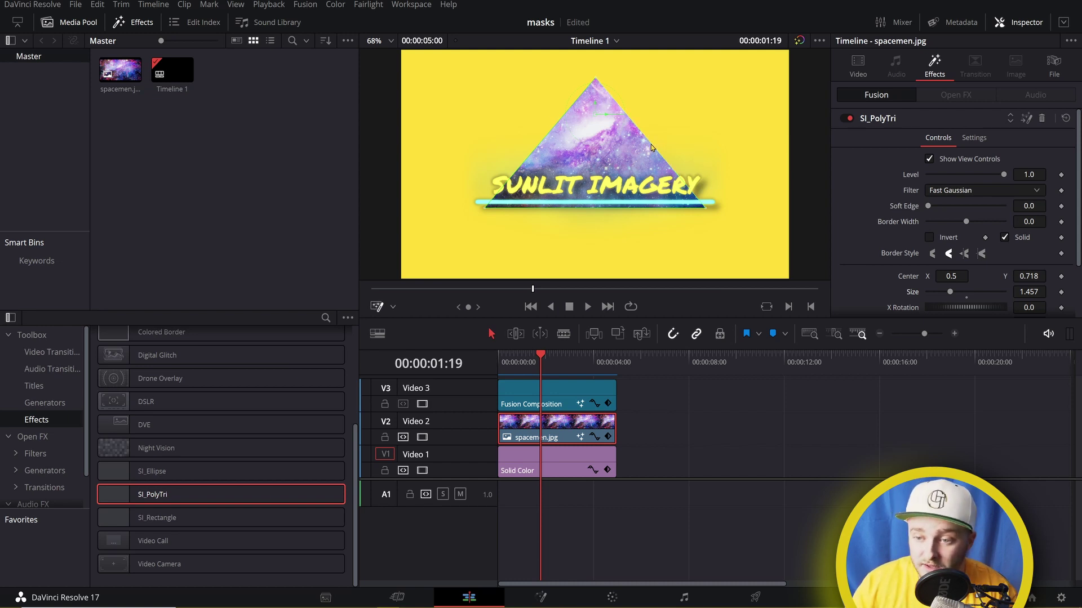
Skew and curve the triangle's right edge, then undo back to a plain triangle
left_click_drag(659, 143, 738, 90)
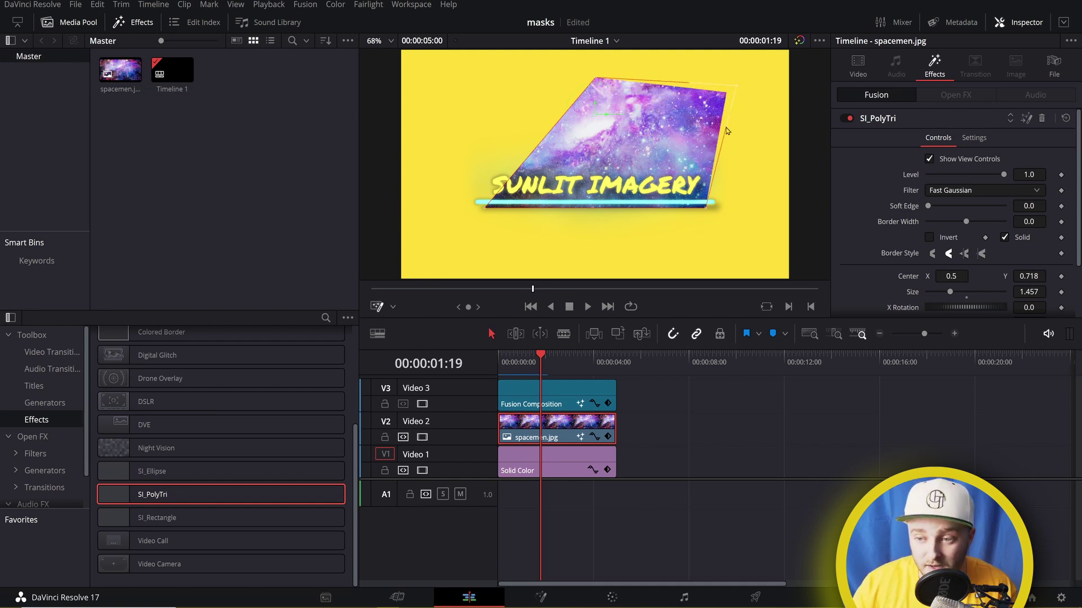
left_click_drag(725, 128, 596, 146)
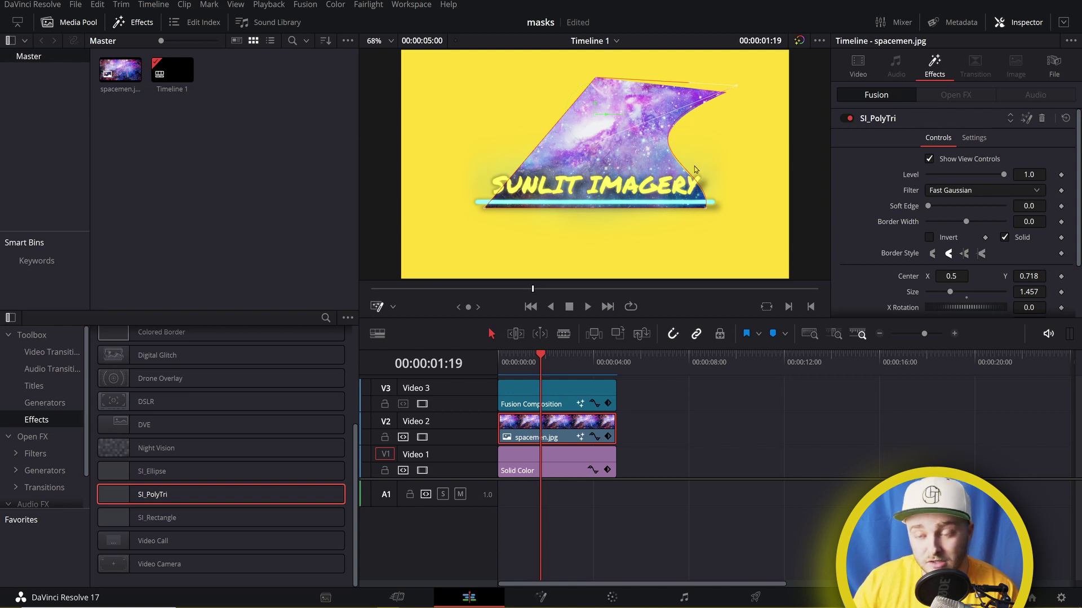
key("ctrl+z")
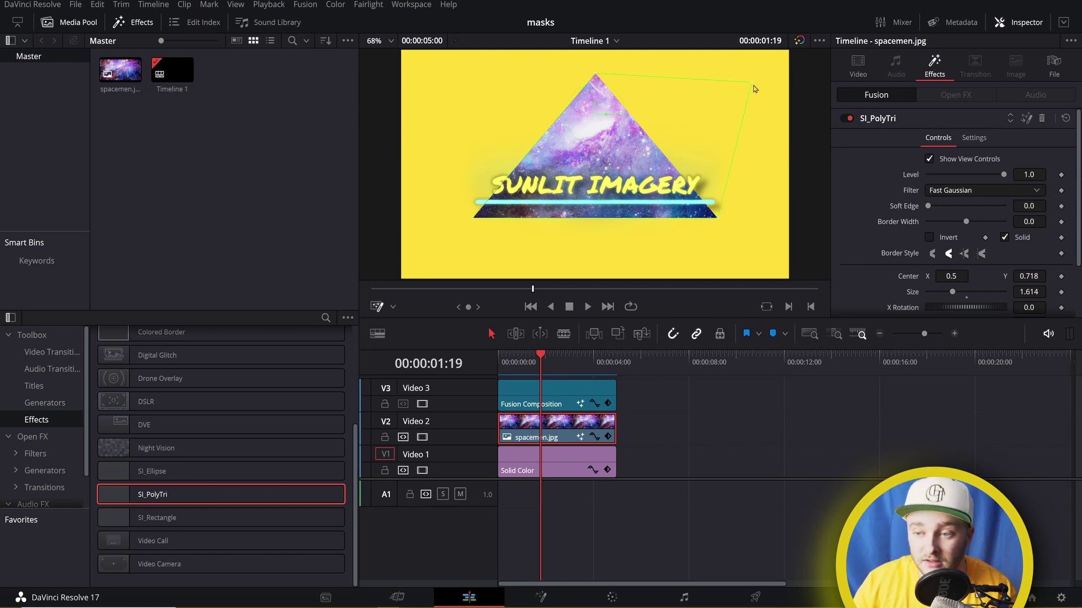
Nudge the mask's upper-right corner, undo it, and save the project
mouse_move(754, 88)
left_mouse_down()
mouse_move(747, 93)
mouse_move(755, 88)
left_mouse_up()
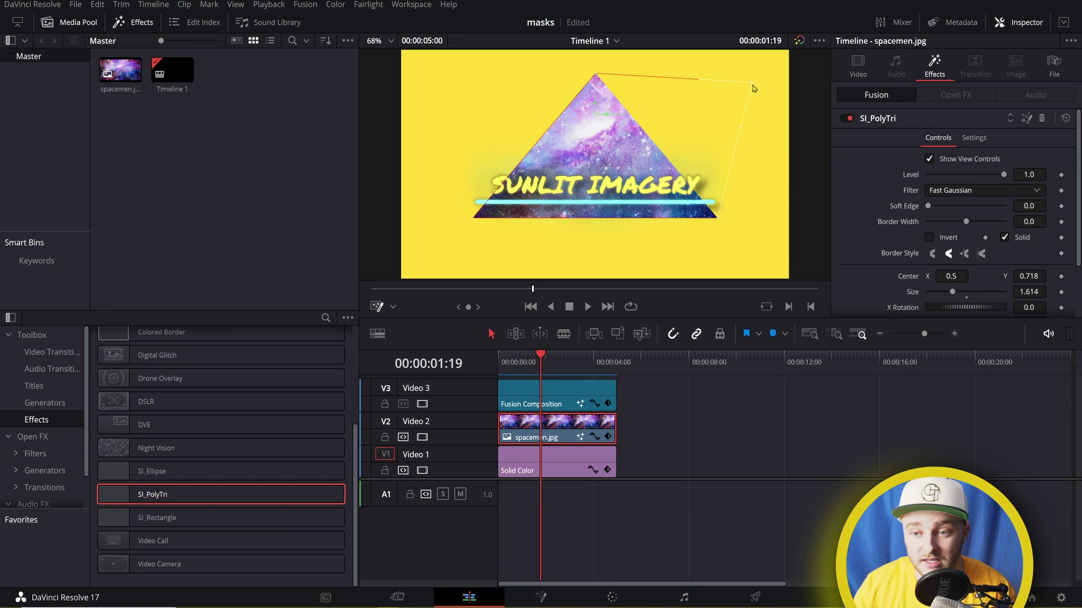
key("ctrl+z")
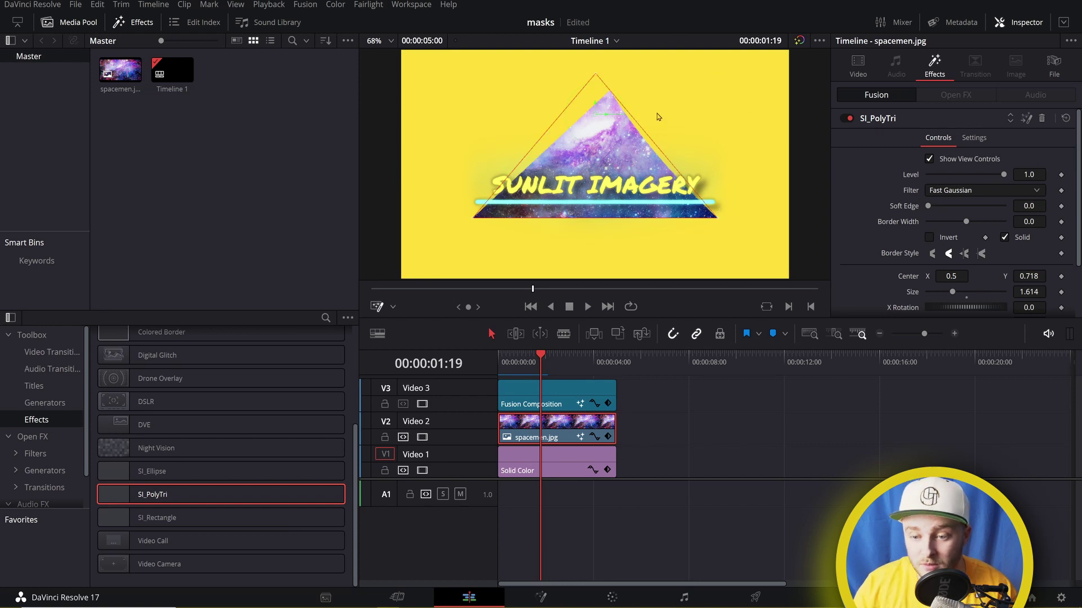
key("ctrl+s")
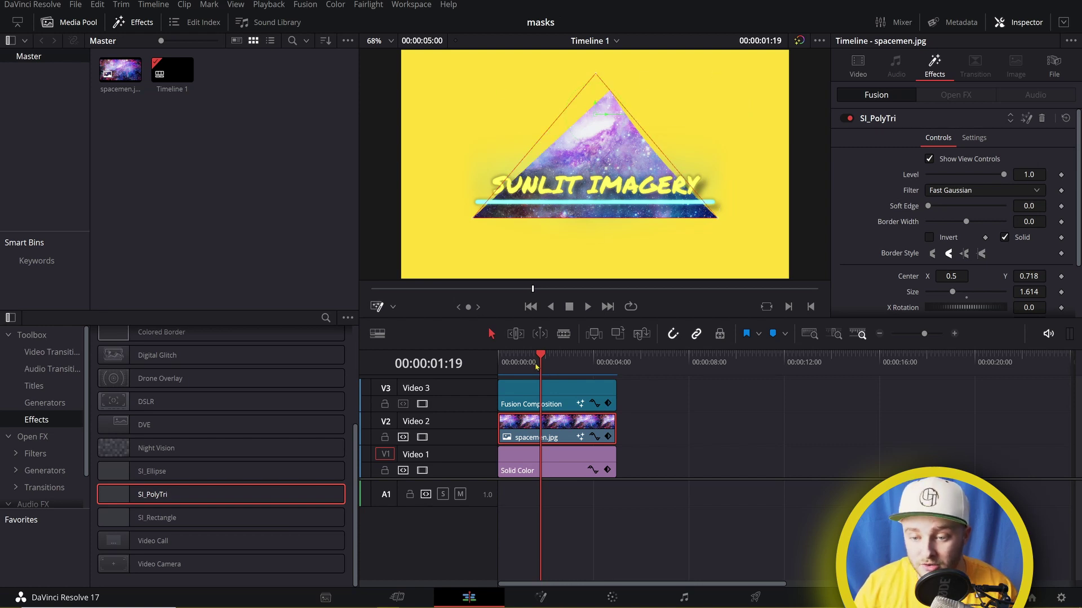
Save, bring up SAM_0038.MP4's SI_PolyTri settings, and play the clip from its start
left_click_drag(536, 366, 499, 366)
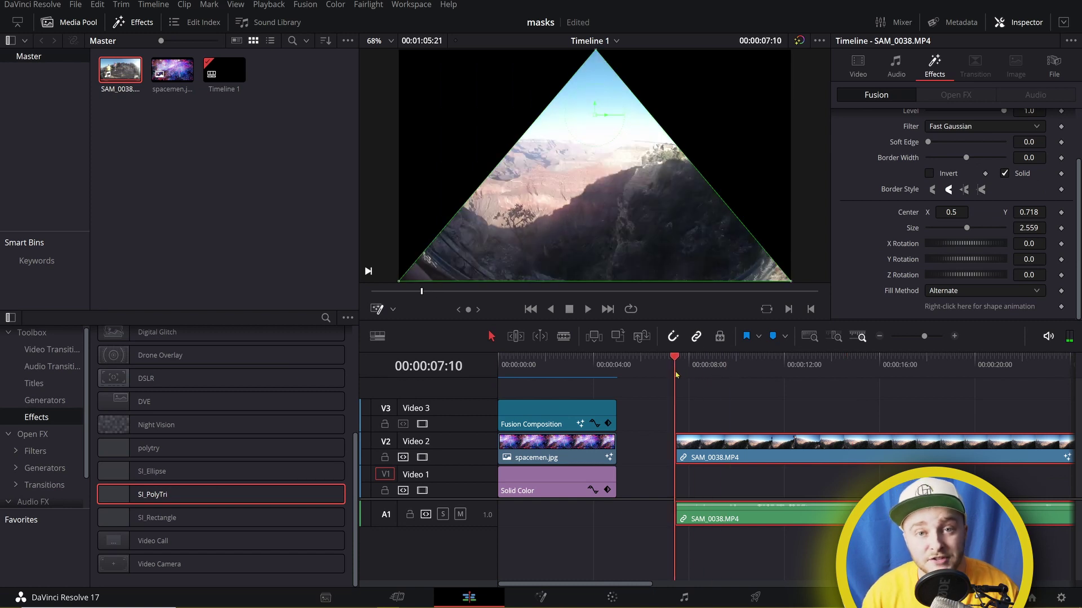
key("ctrl+s")
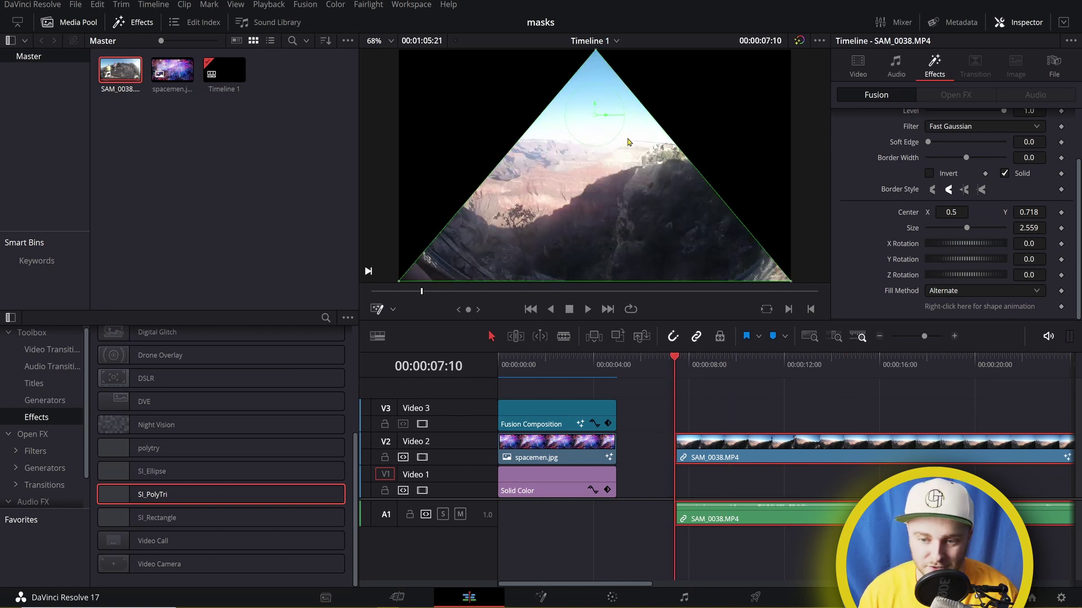
left_click(935, 63)
scroll(936, 181, "down", 2)
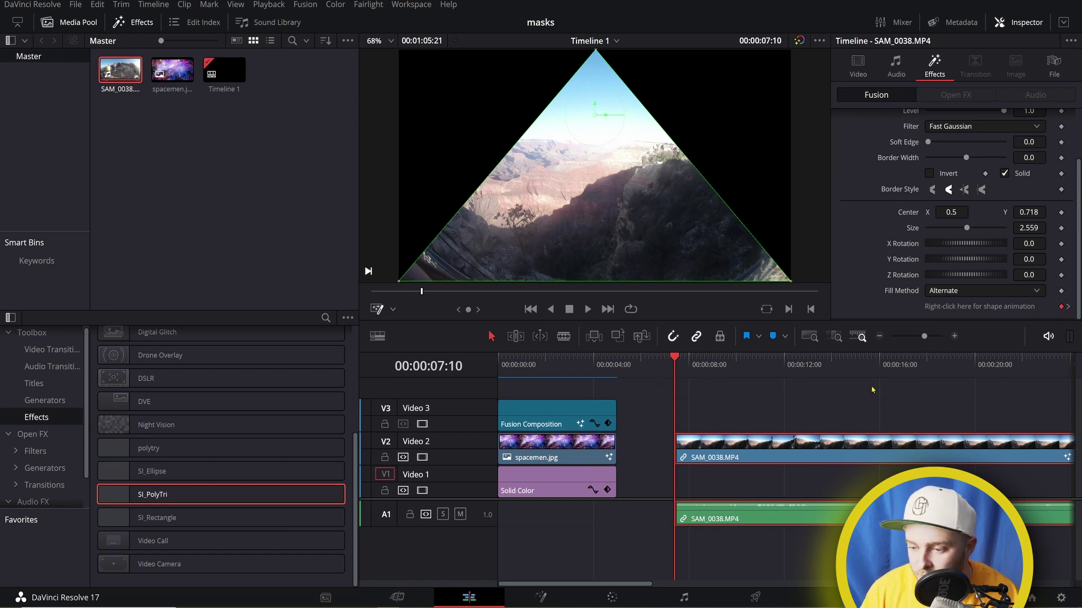
left_click(851, 358)
key("Up")
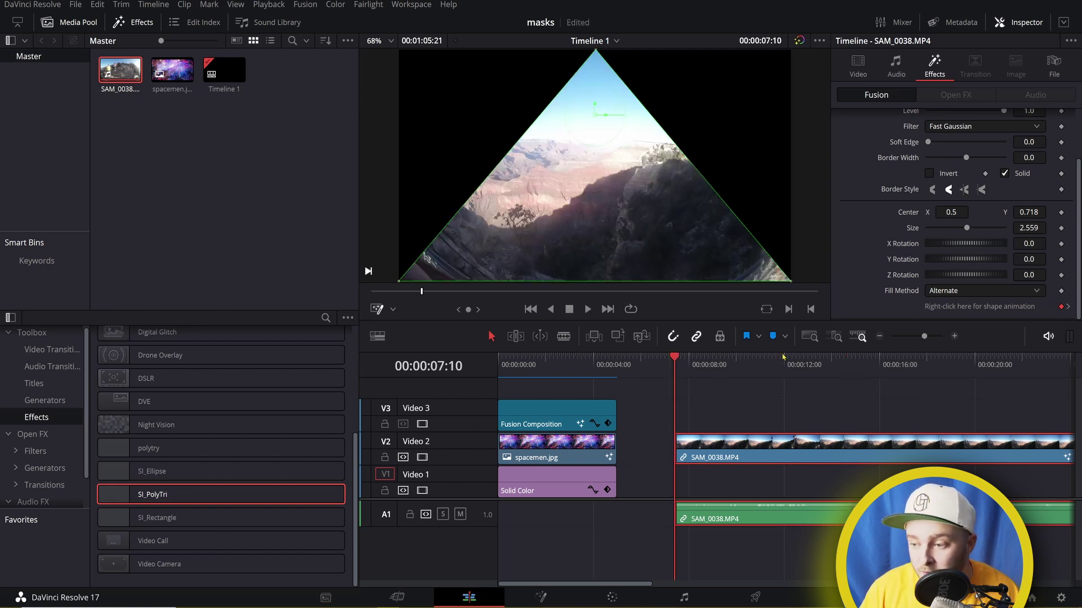
key("space")
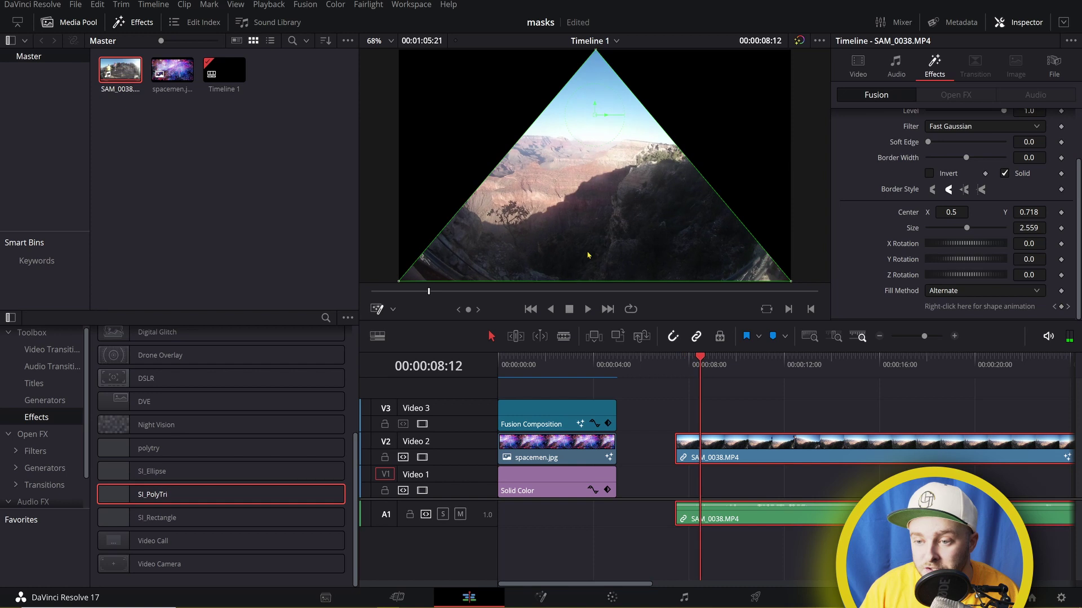
Pull the mask's right edge inward into a concave curve and play back the result
left_click_drag(679, 153, 670, 206)
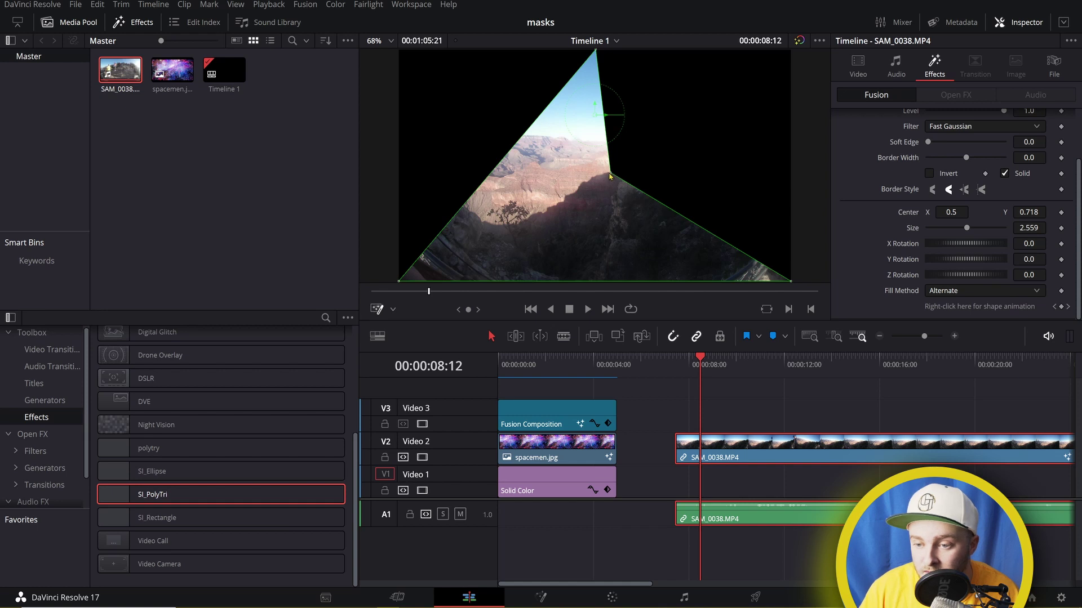
left_click(673, 209)
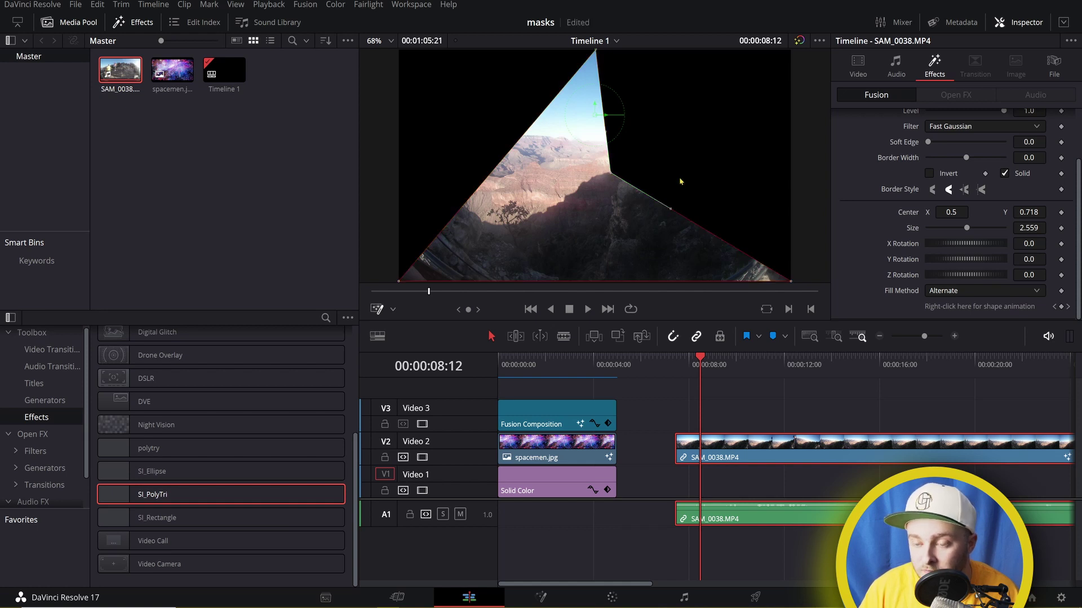
left_click(674, 369)
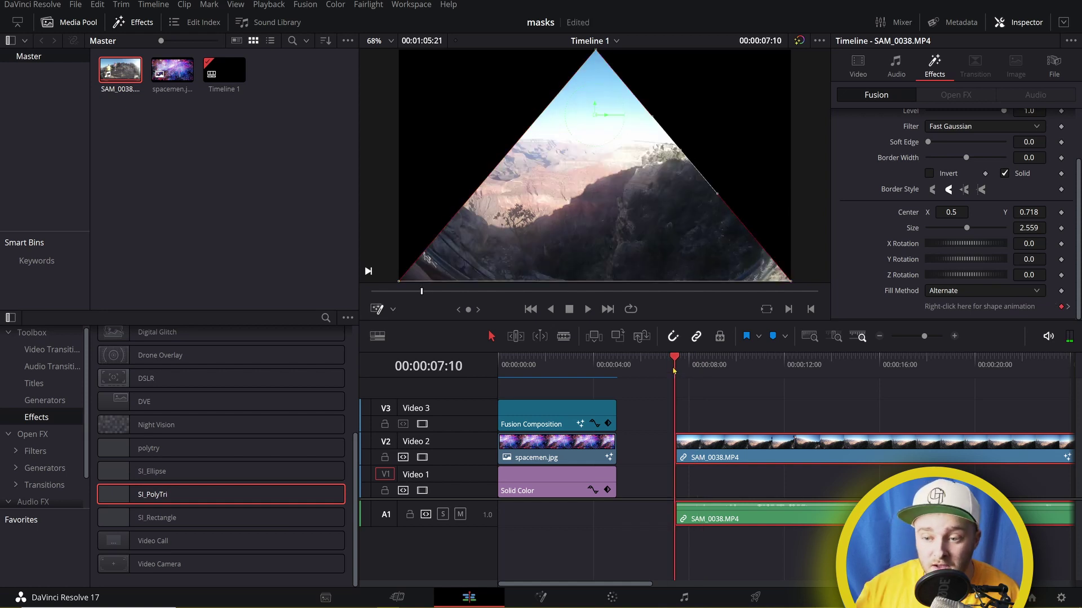
key("space")
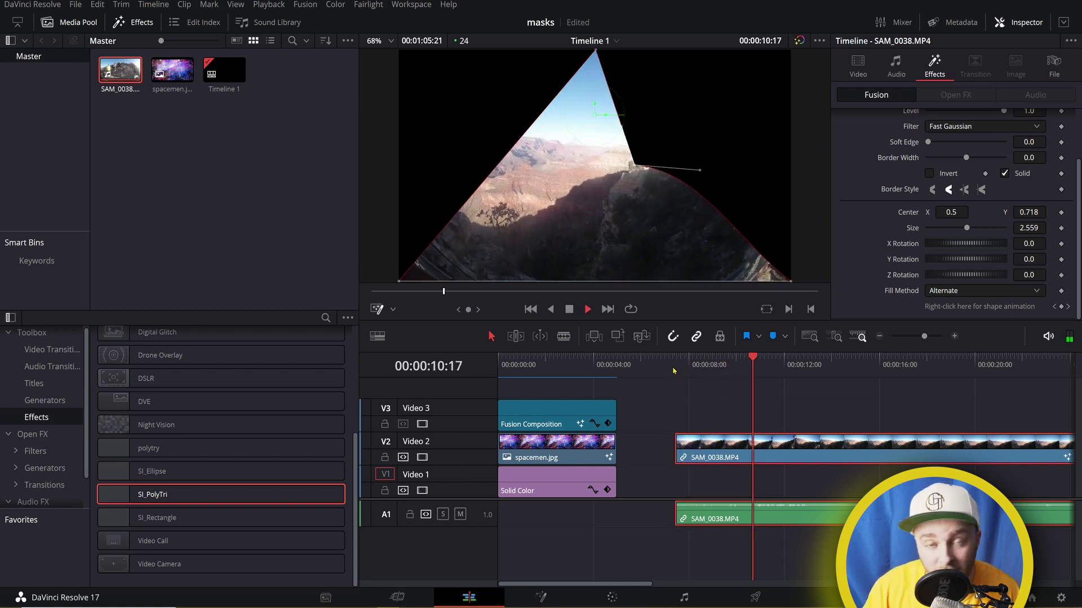
key("space")
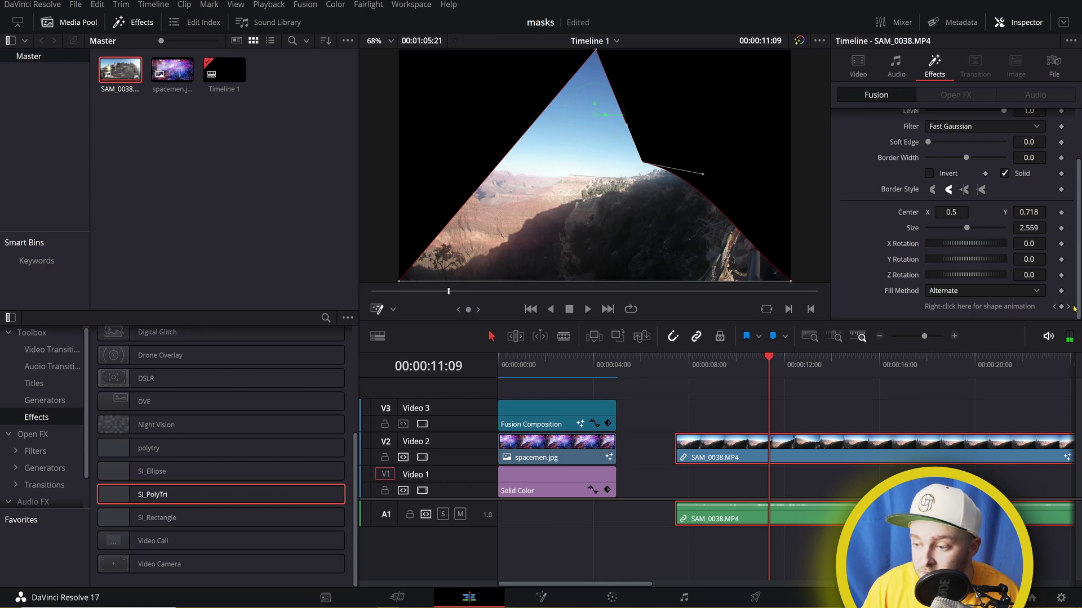
Set a shape keyframe a few frames back, flatten the right-edge curve, replay, and save
key("shift+Left")
key("Left")
key("Left")
key("Left")
key("Left")
key("Left")
key("Left")
key("Left")
key("Left")
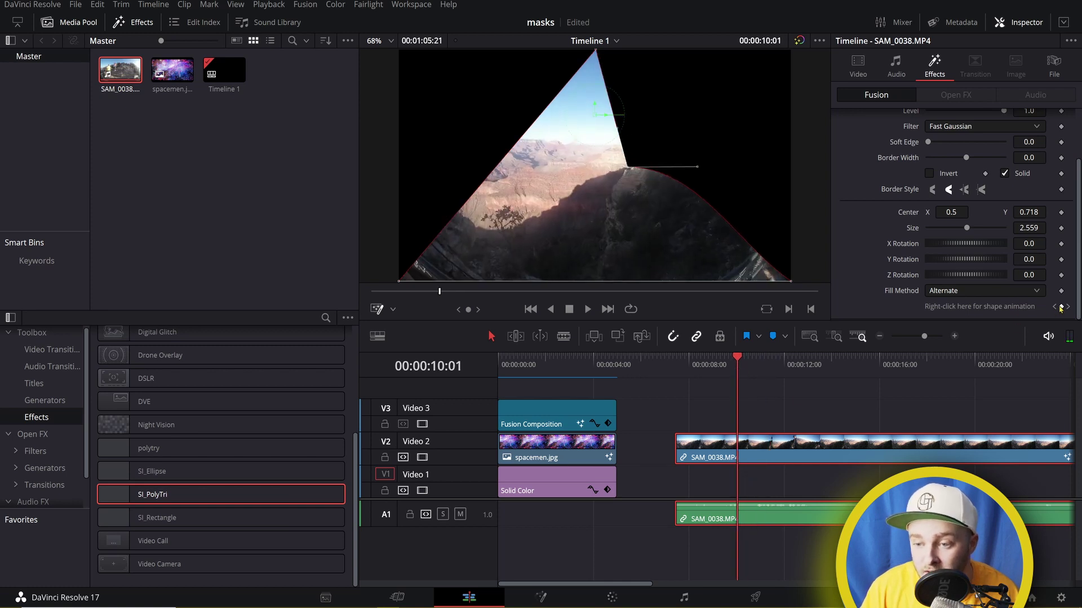
left_click(1060, 307)
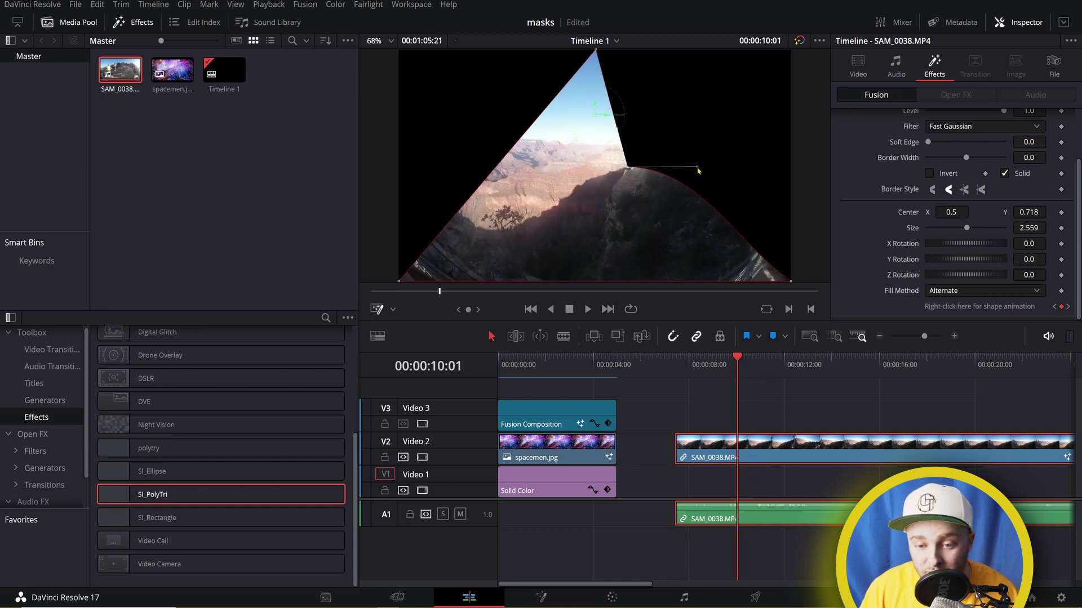
left_click_drag(698, 170, 630, 167)
left_click(399, 280)
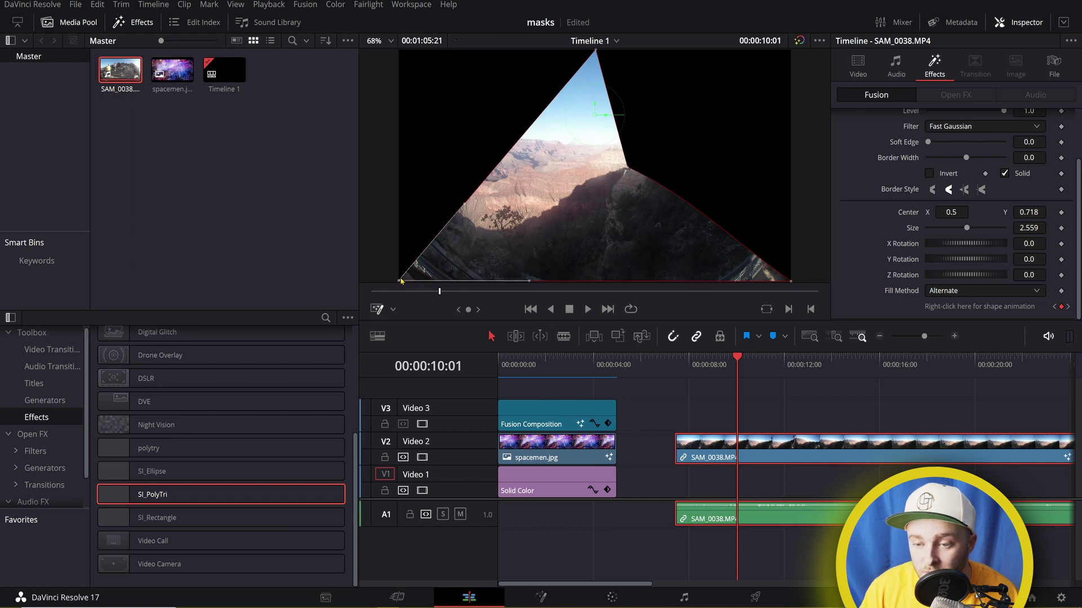
left_click(673, 371)
key("space")
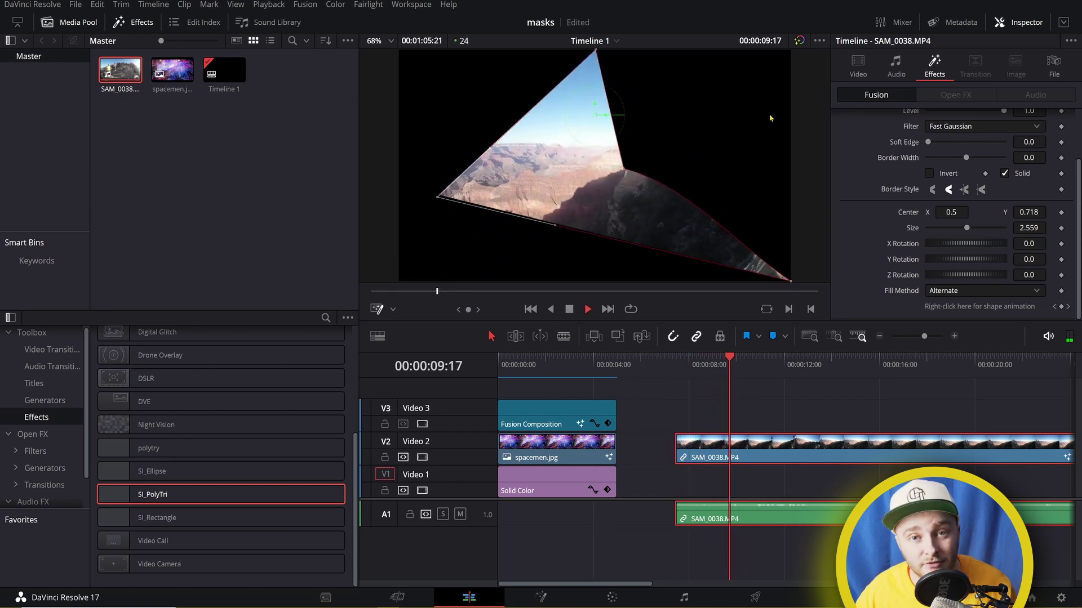
key("space")
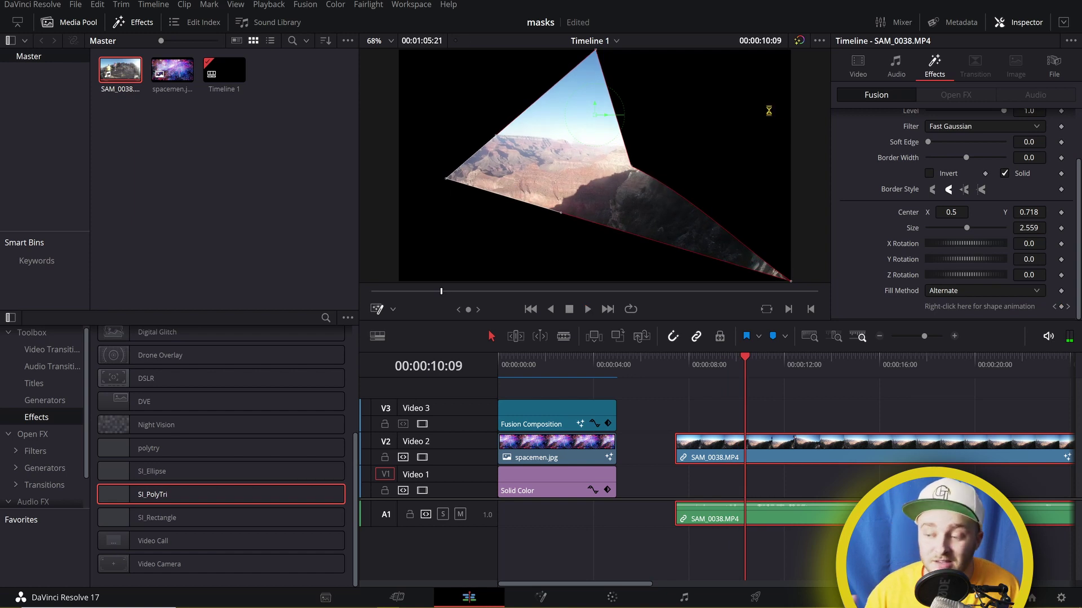
key("ctrl+s")
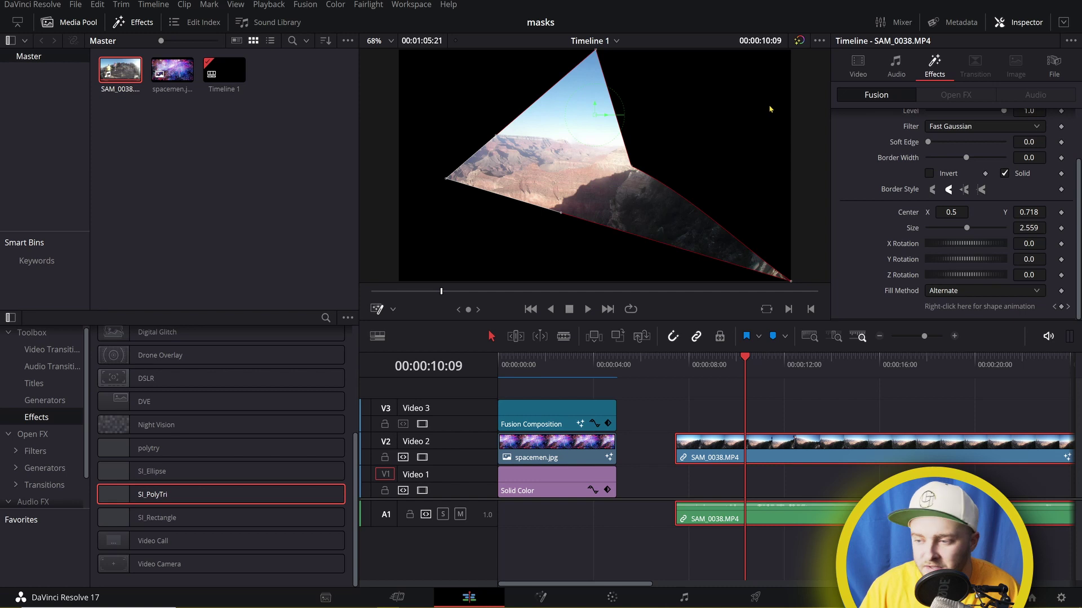
Add another shape keyframe, save, and move the mask's left corner inward
left_click(1061, 306)
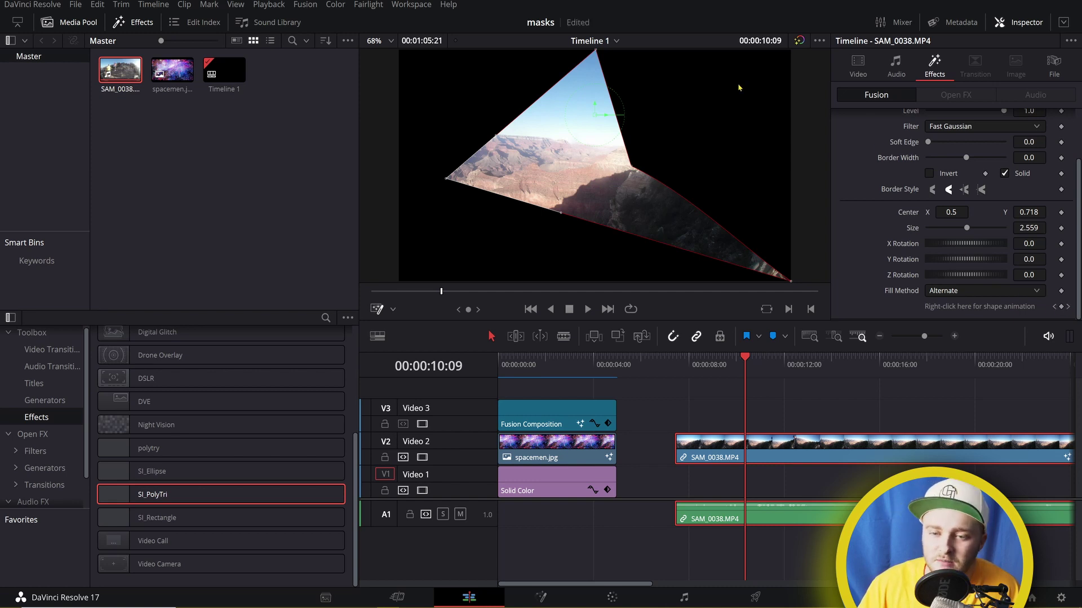
key("ctrl+s")
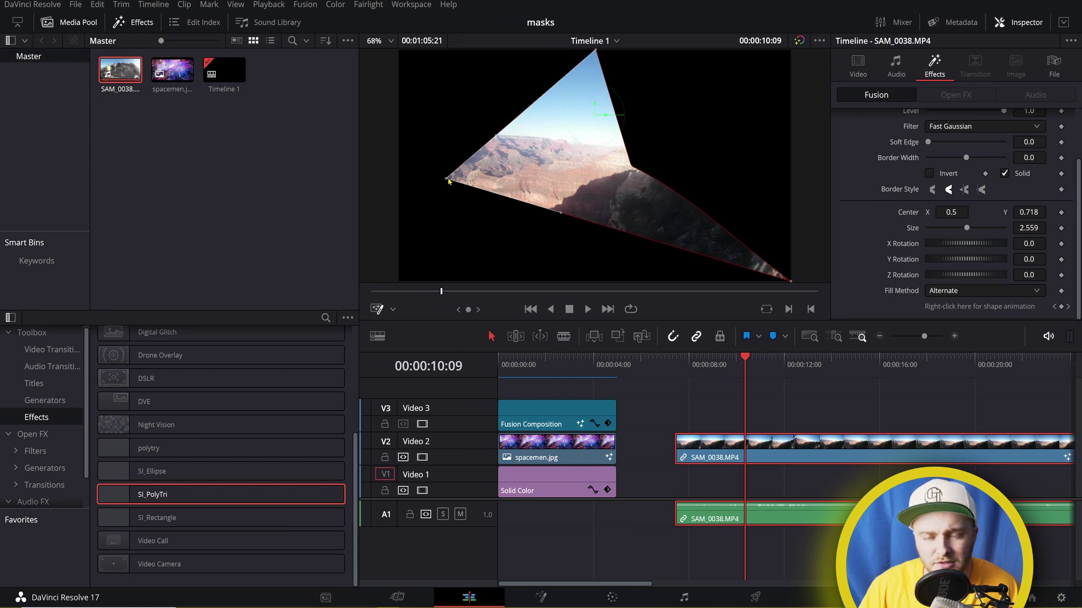
left_click_drag(449, 177, 449, 186)
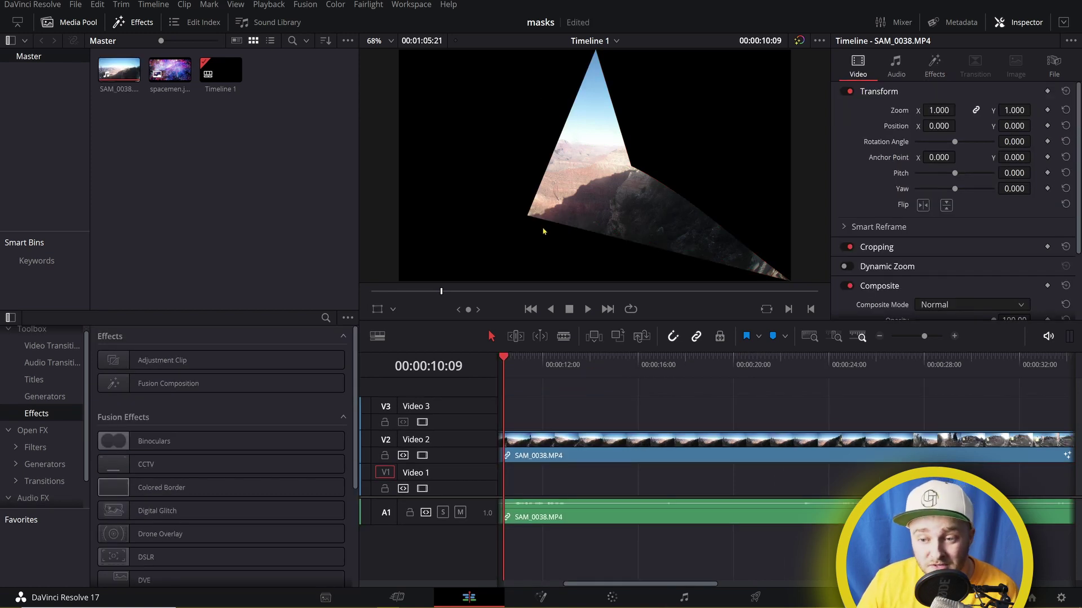
Scroll the timeline left back toward its start
scroll(667, 404, "left", 5)
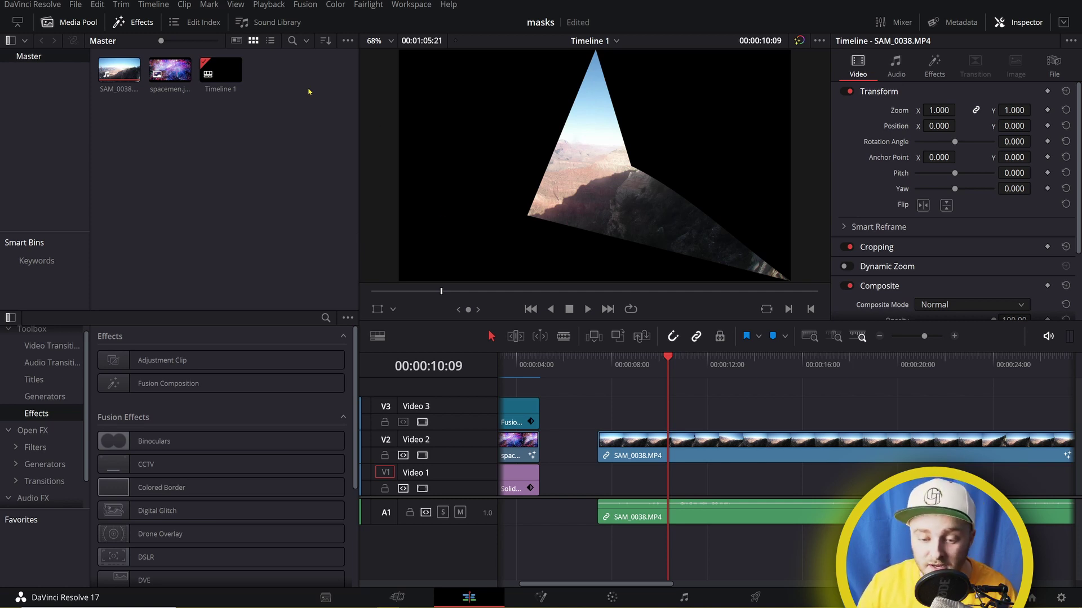
Park the playhead on the title and select the Fusion Composition clip on Video 3
scroll(540, 406, "left", 3)
left_click(541, 408)
right_click(541, 408)
key("Escape")
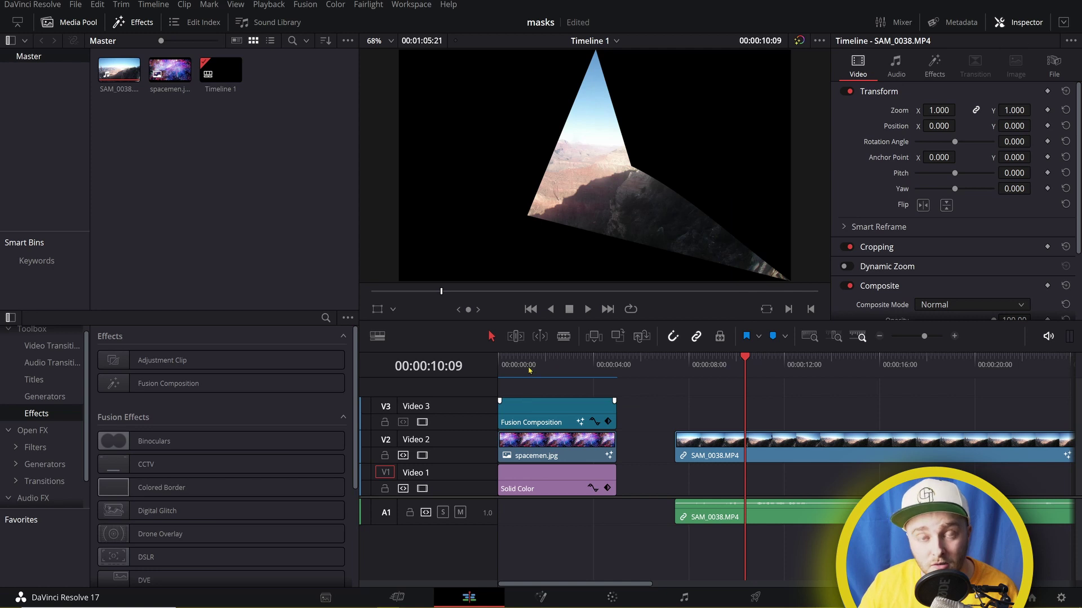
left_click(529, 367)
left_click(529, 420)
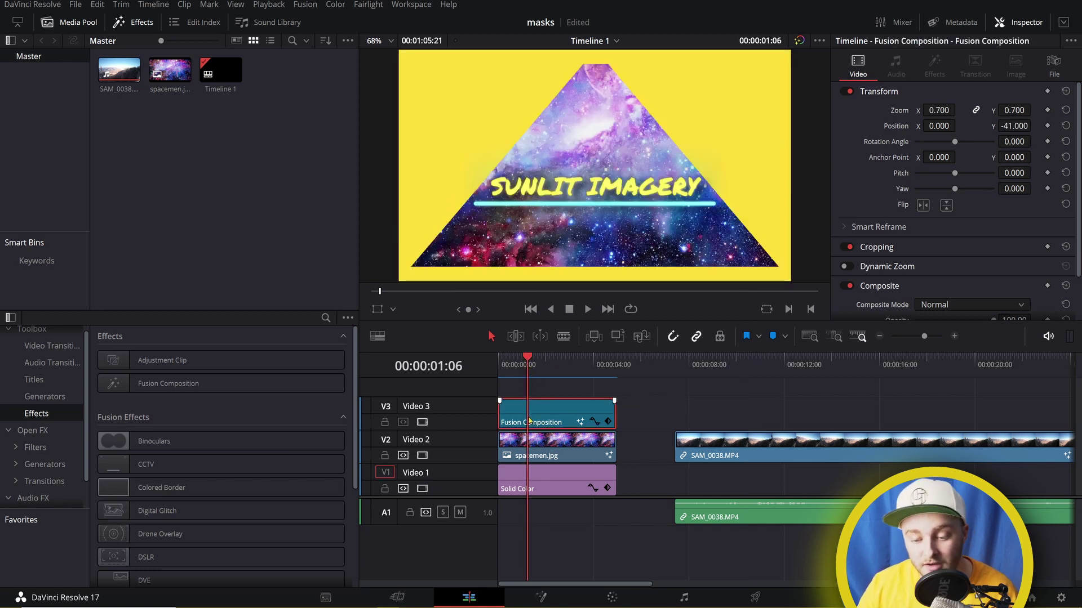
On the Fusion page, create macro MacroTool1 from the MediaOut1 node
left_click(540, 597)
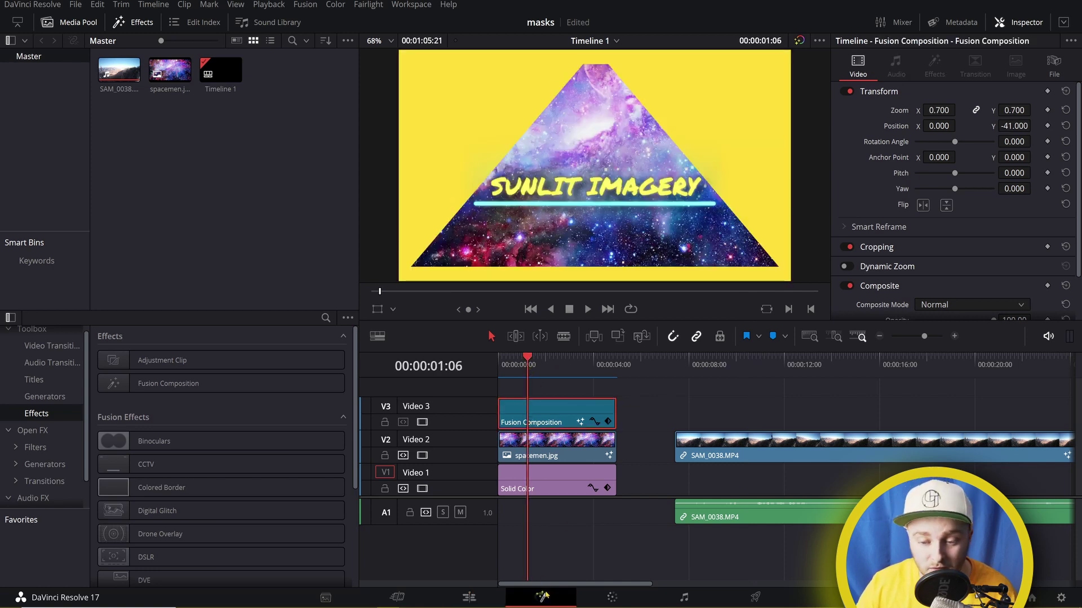
left_click(476, 402)
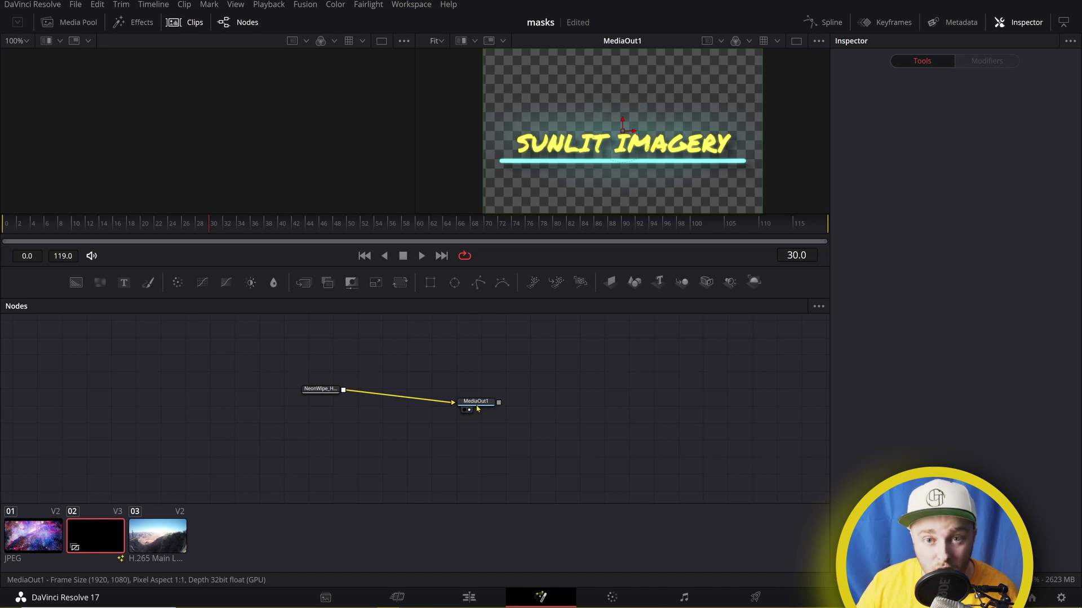
right_click(480, 401)
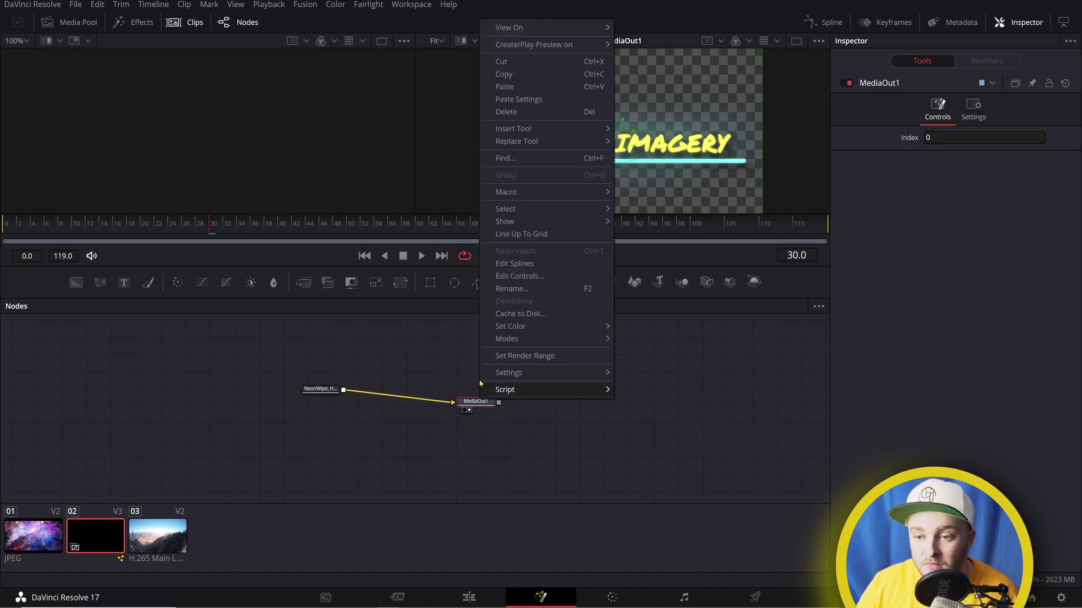
mouse_move(519, 192)
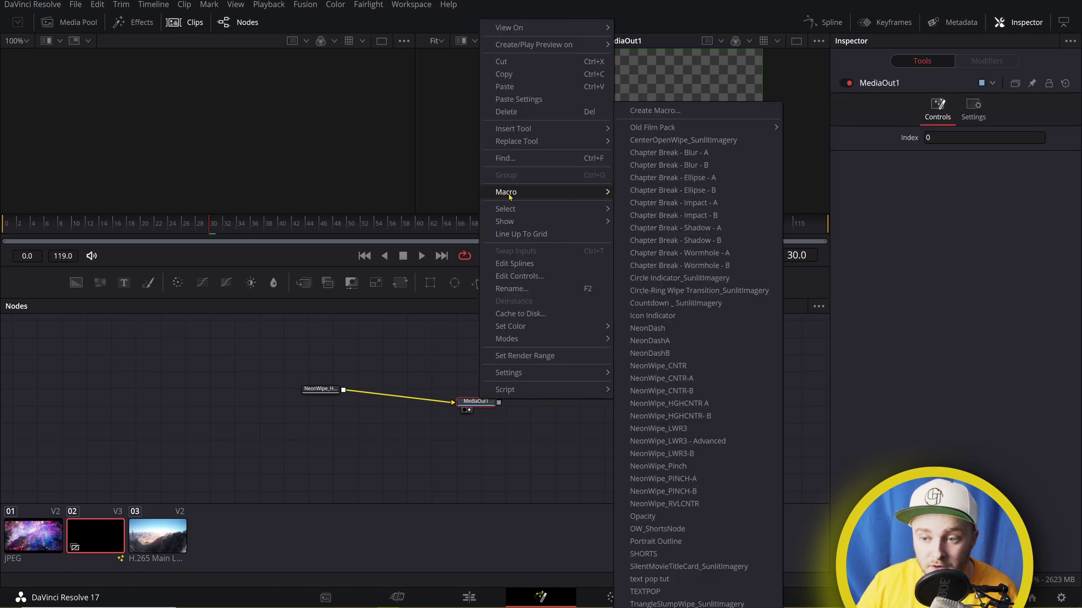
left_click(665, 110)
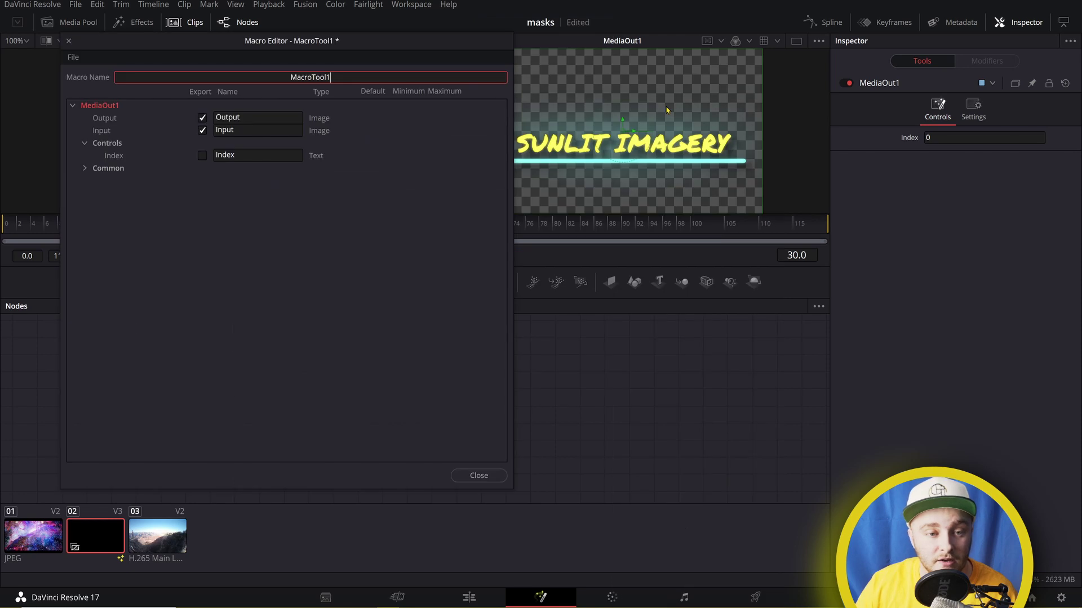
left_click(73, 57)
left_click(96, 106)
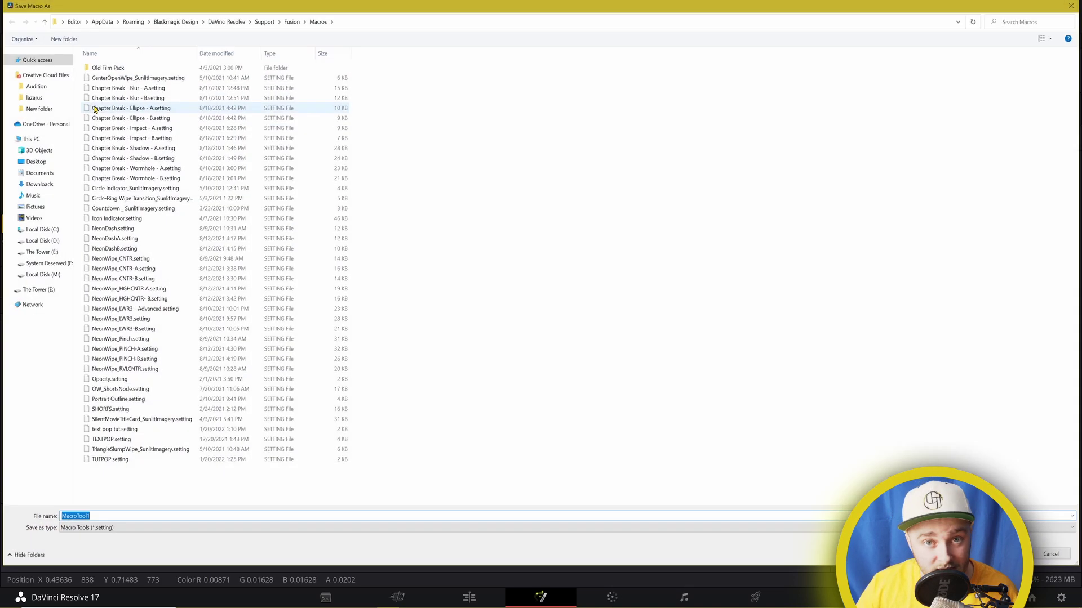
left_click(343, 22)
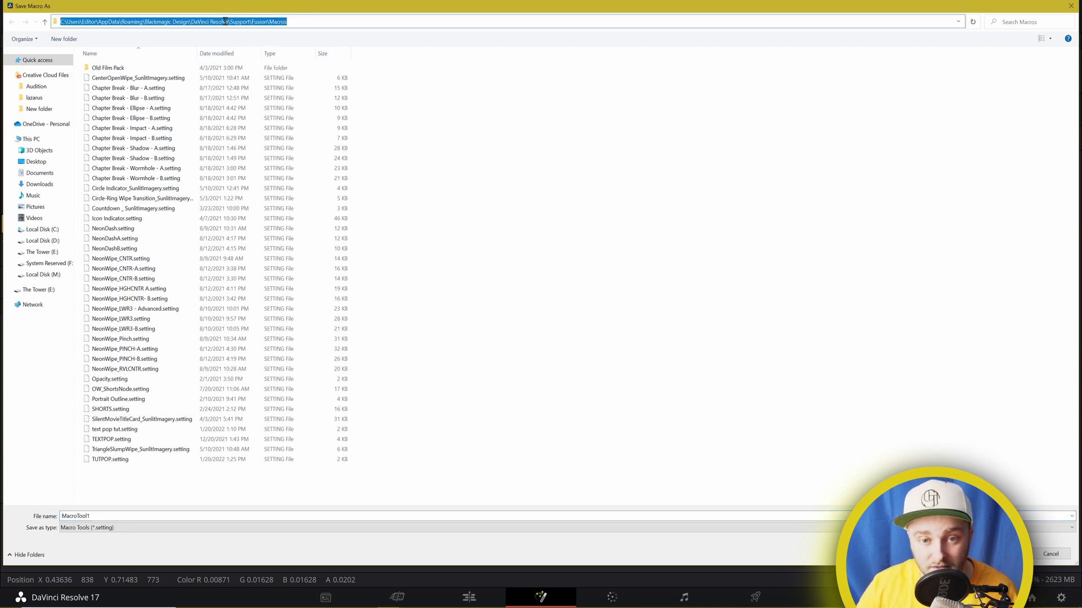
left_click(561, 127)
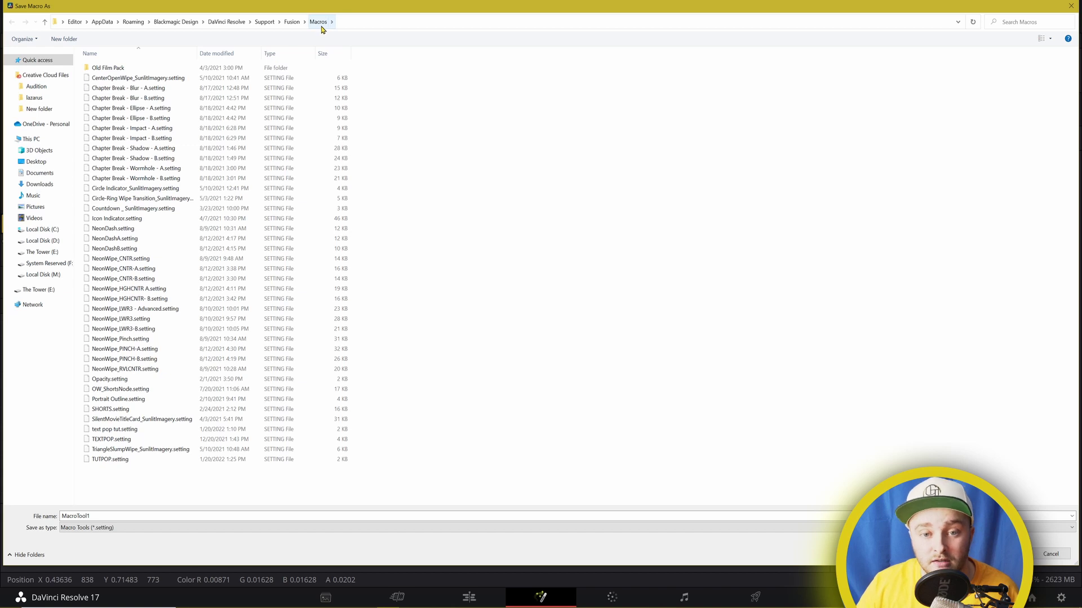
left_click(291, 23)
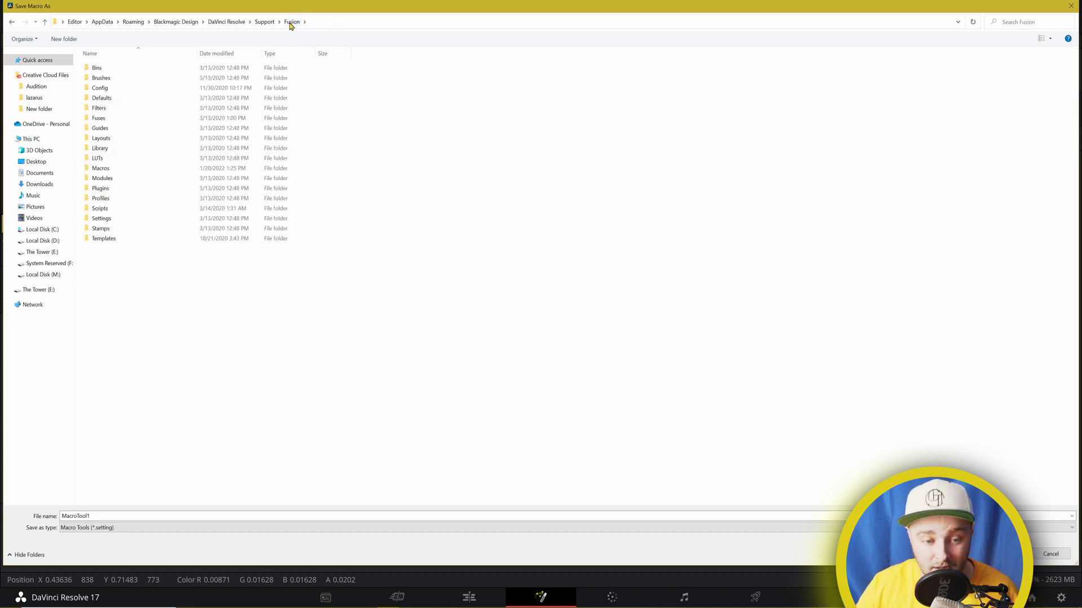
double_click(107, 239)
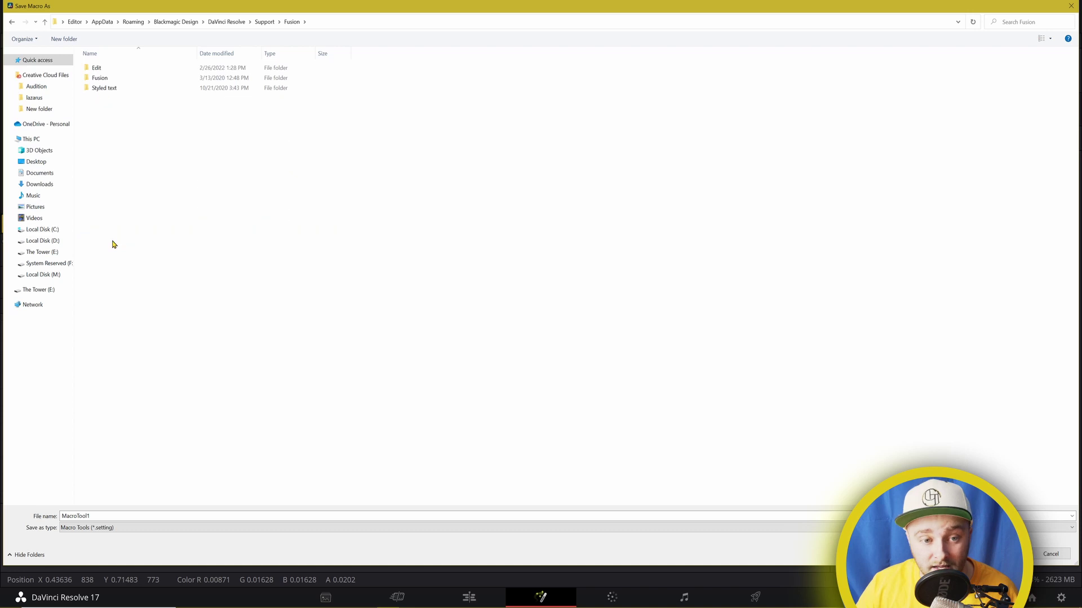
left_click(99, 69)
double_click(99, 69)
double_click(97, 68)
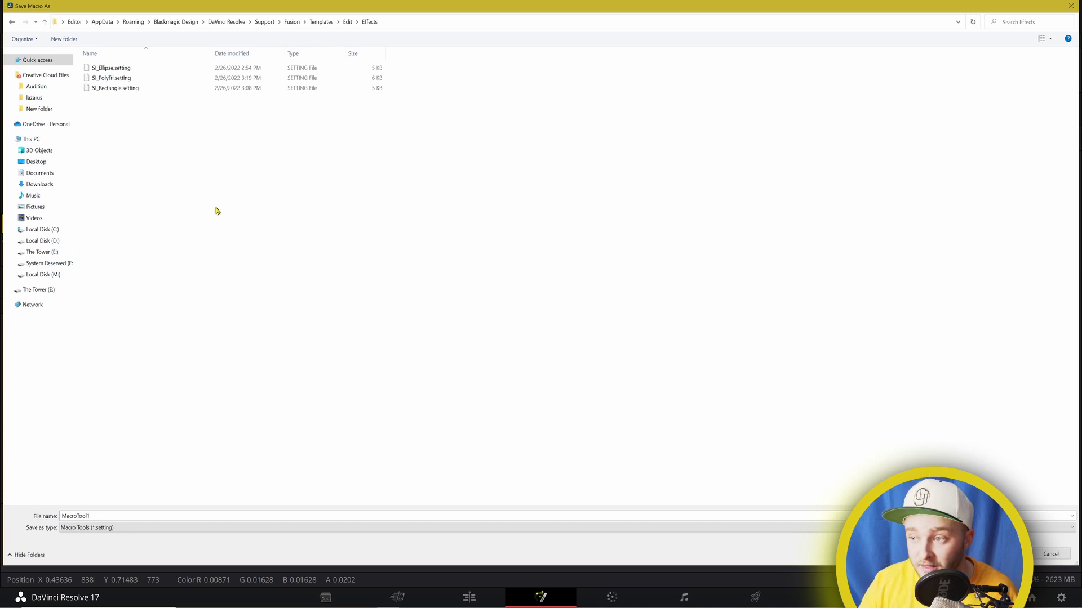
left_click(1070, 6)
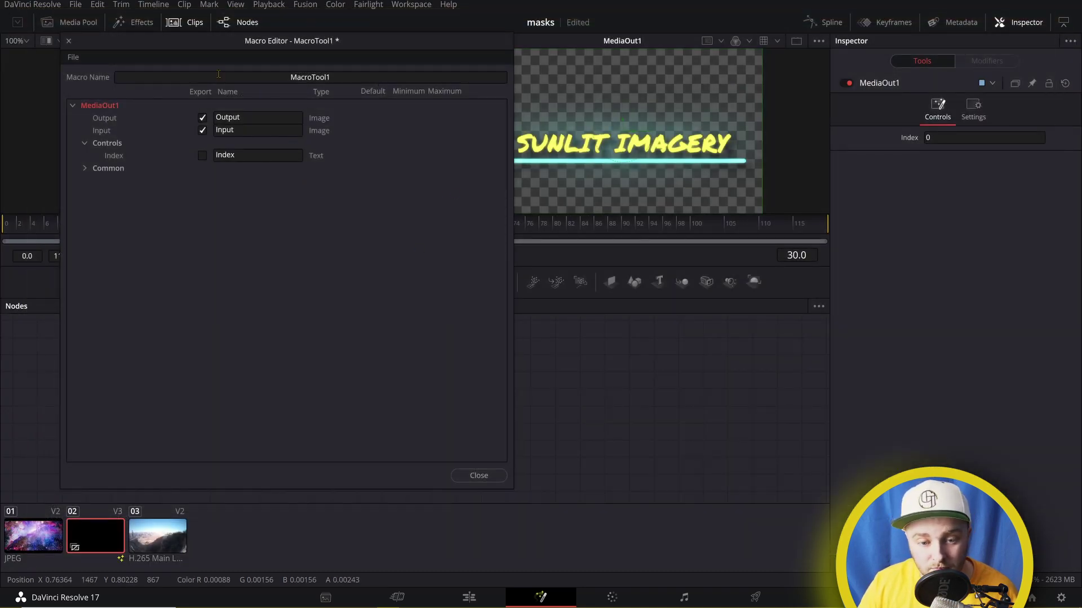
Close the Macro Editor and create a new macro from the MediaOut1 node
left_click(69, 40)
left_click(267, 280)
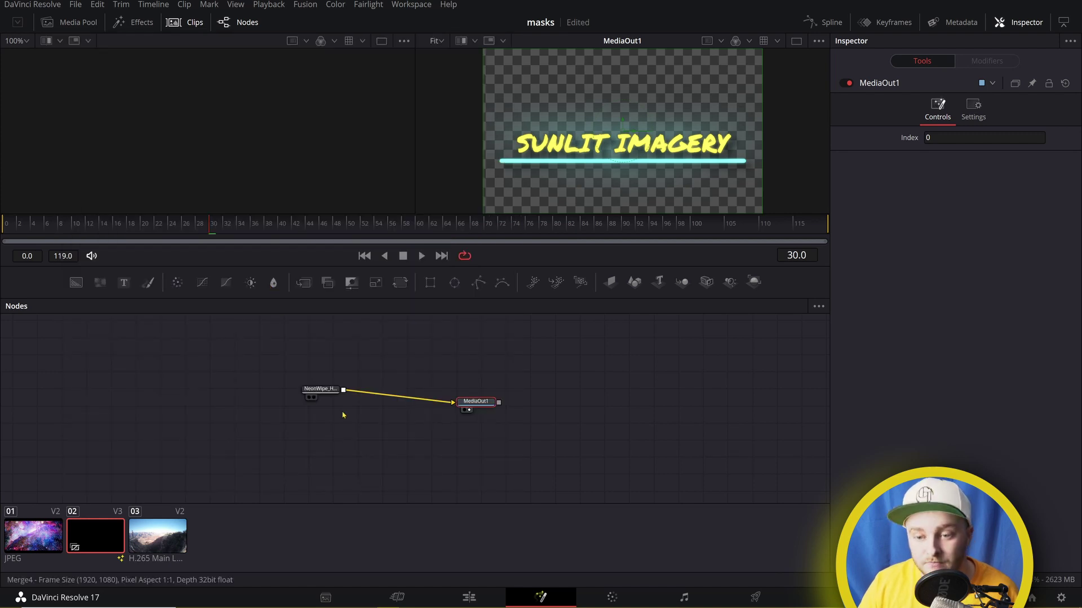
right_click(480, 403)
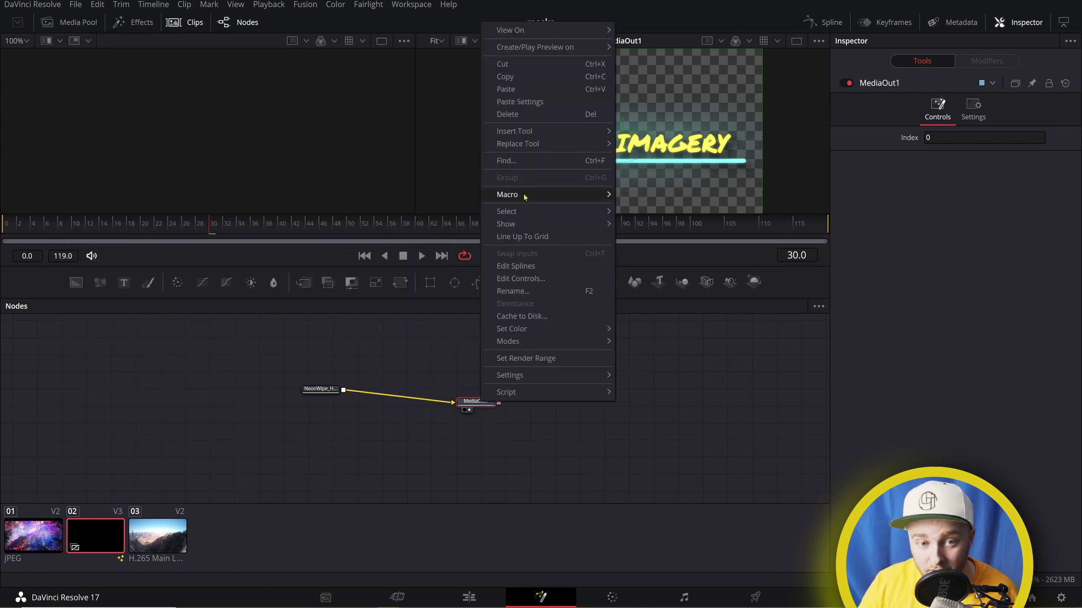
mouse_move(524, 196)
left_click(654, 112)
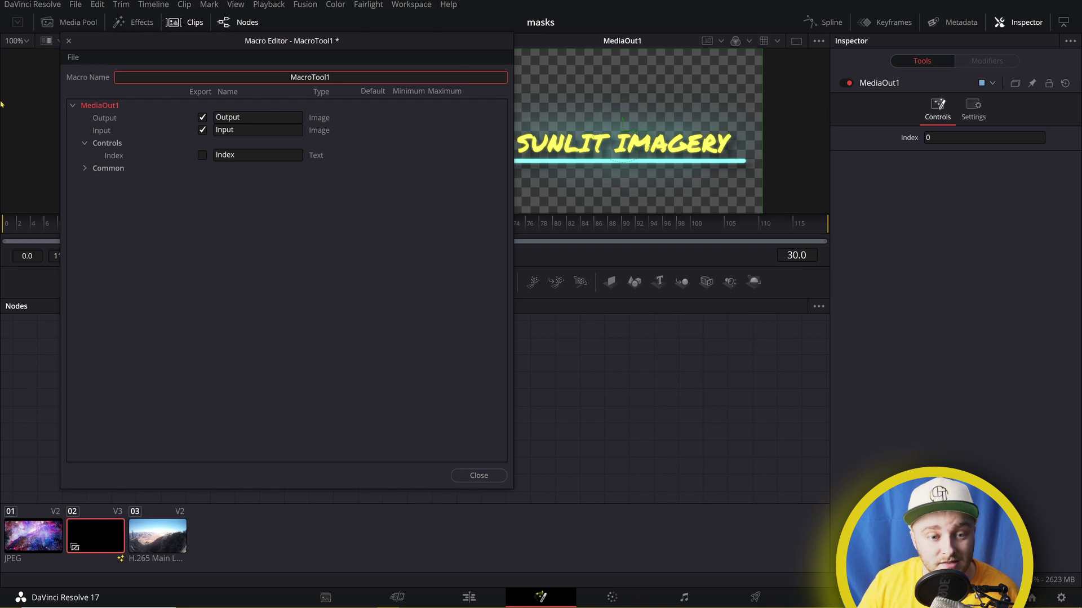
Browse the macro Save As dialog to Fusion Templates\Edit\Effects and copy its folder path
left_click(73, 57)
left_click(83, 106)
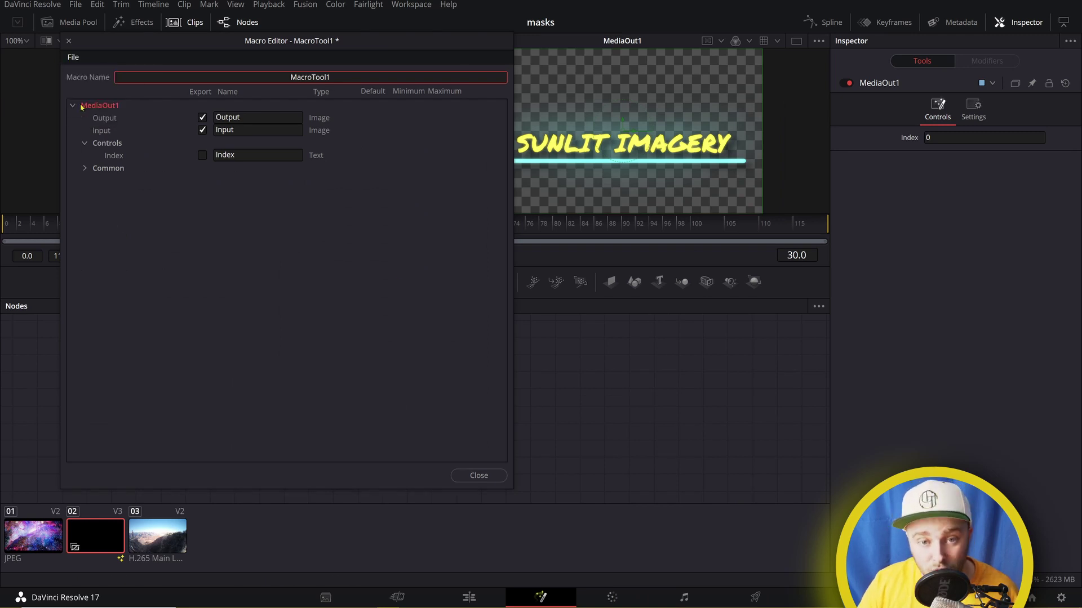
left_click(292, 22)
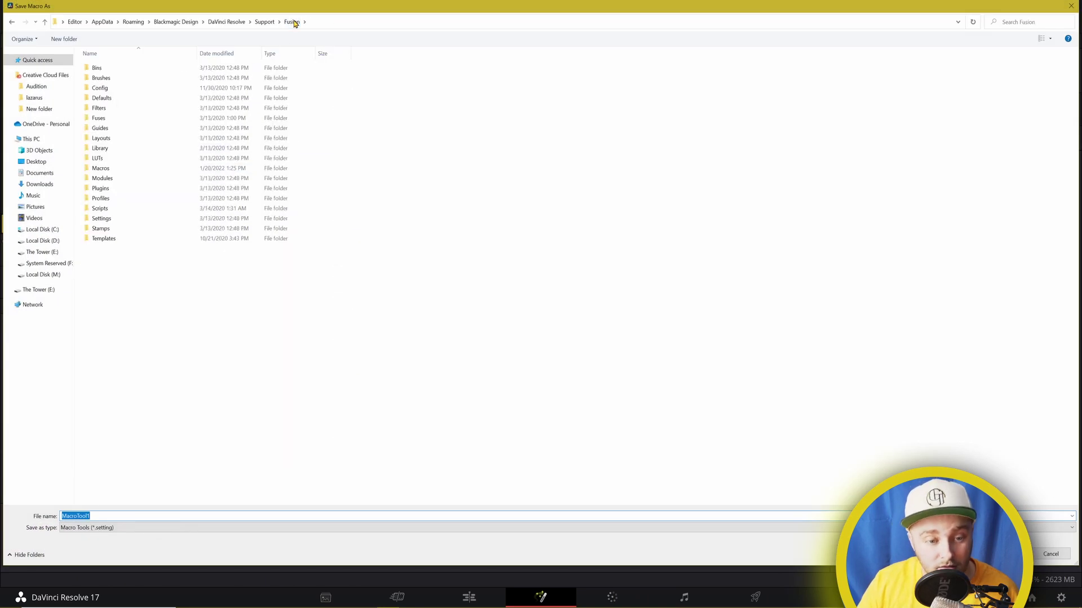
double_click(120, 239)
double_click(106, 69)
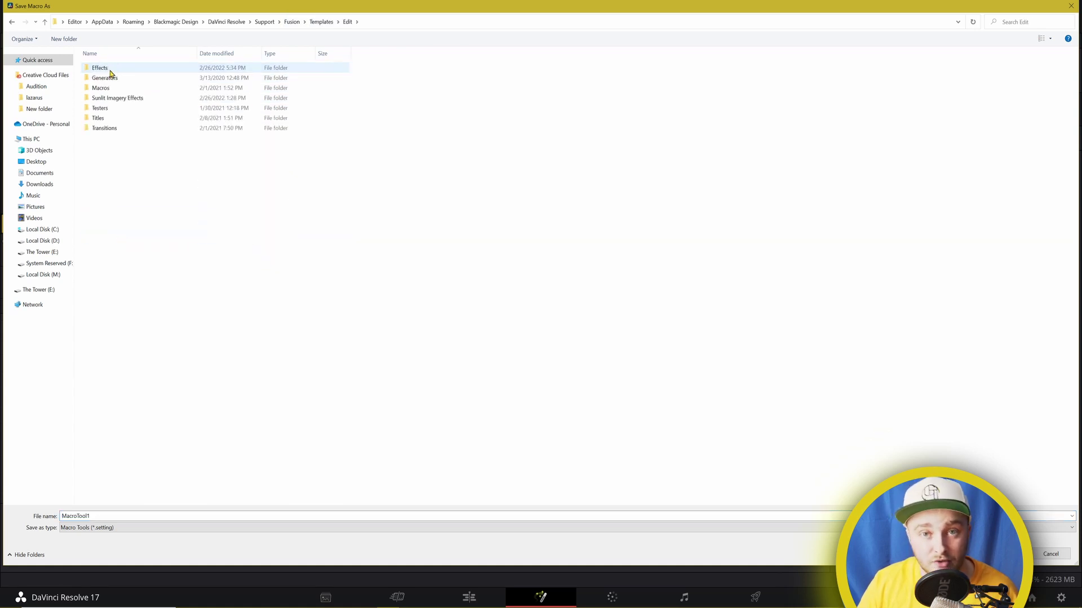
double_click(110, 77)
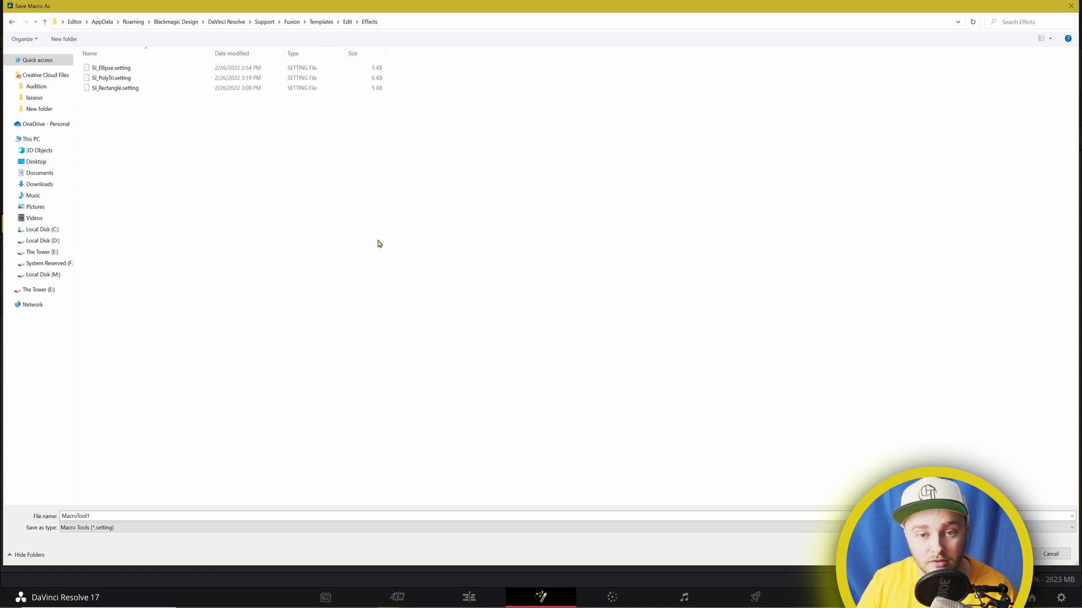
left_click(389, 24)
key("ctrl+c")
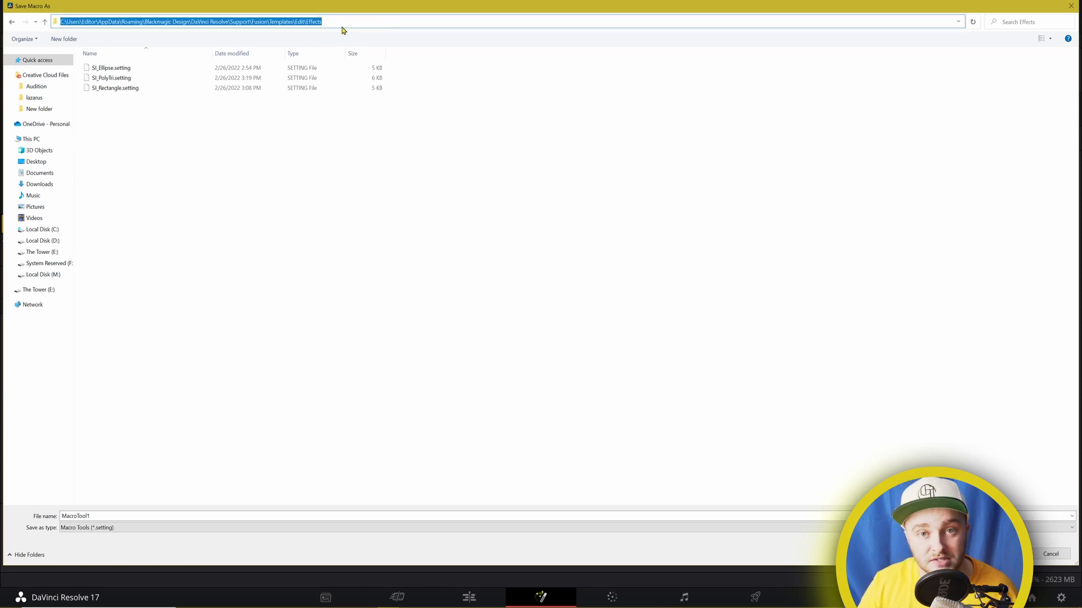
key("super+e")
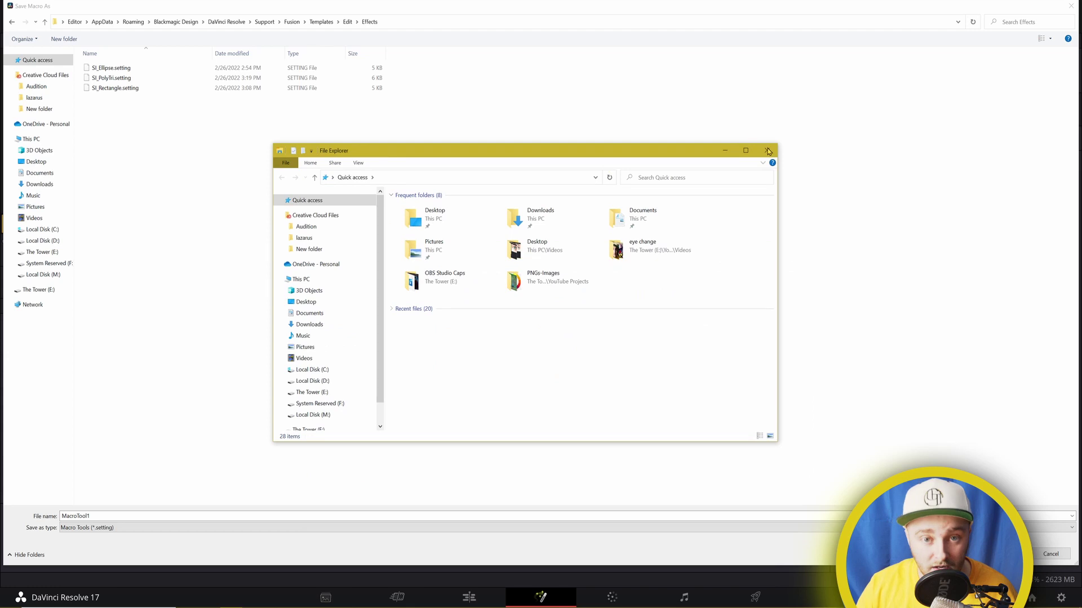
Open the copied Effects path in File Explorer, then cancel the macro save and close the editor
left_click(419, 514)
key("alt+Tab")
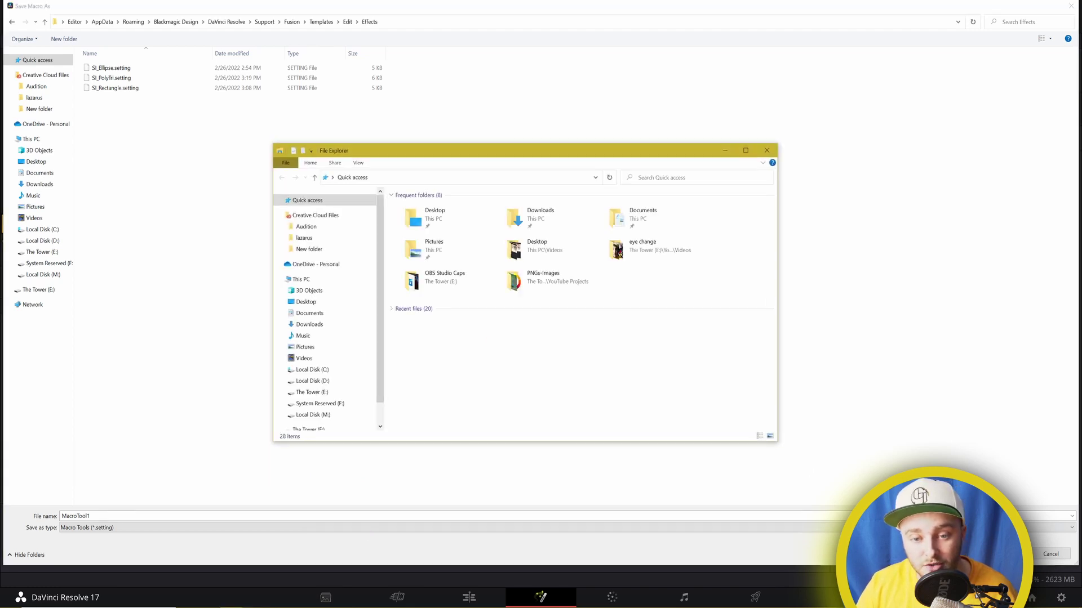
left_click(575, 178)
key("ctrl+v")
key("Return")
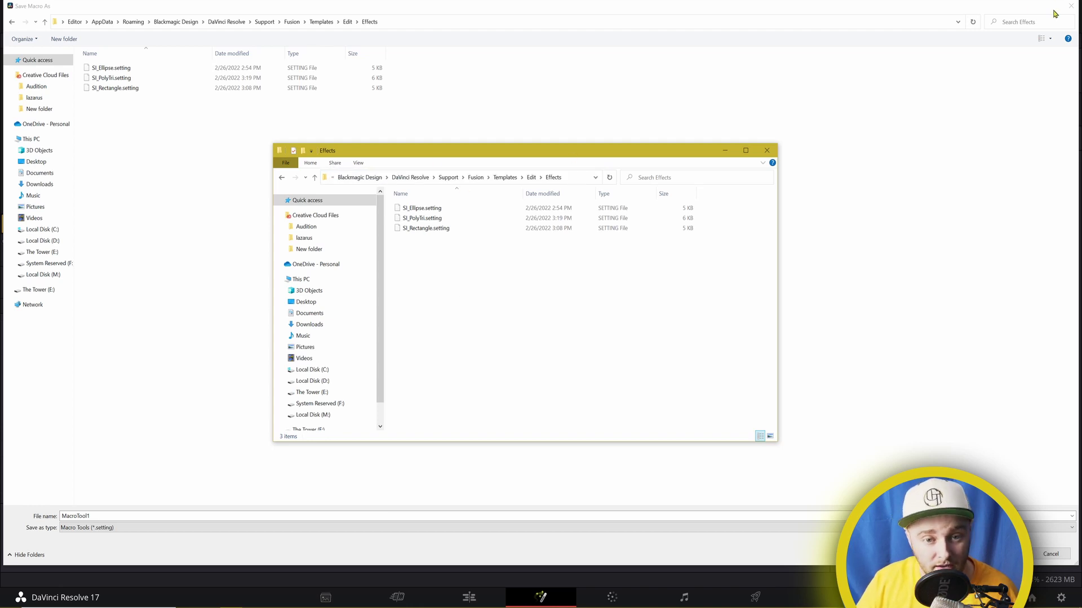
left_click(1070, 6)
left_click(505, 45)
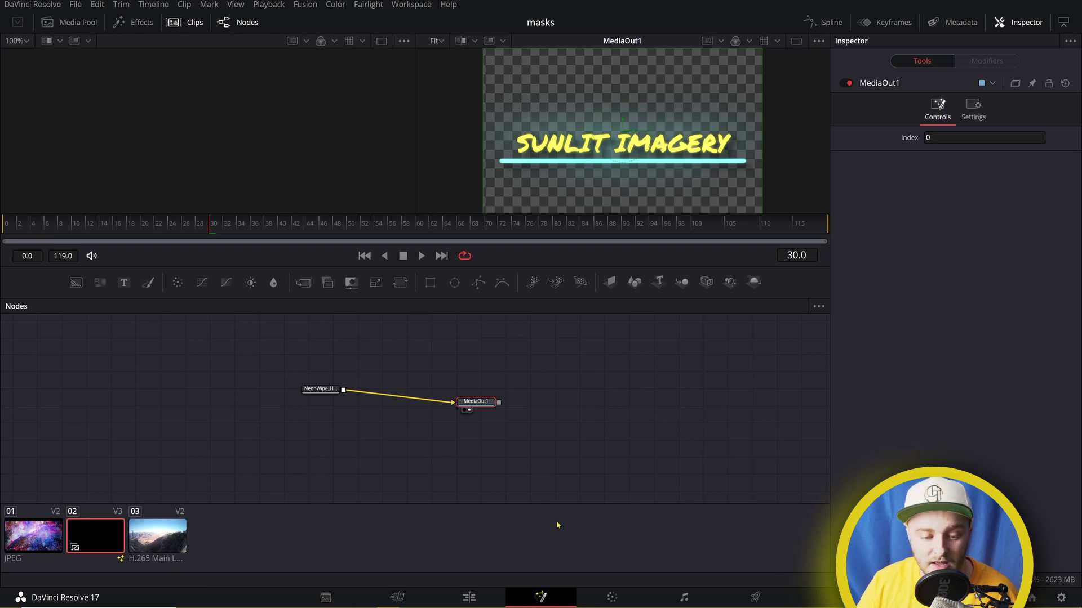
Return to the Edit page and scroll Fusion Effects down to the SI_Ellipse, SI_PolyTri and SI_Rectangle entries
left_click(470, 599)
scroll(226, 451, "down", 3)
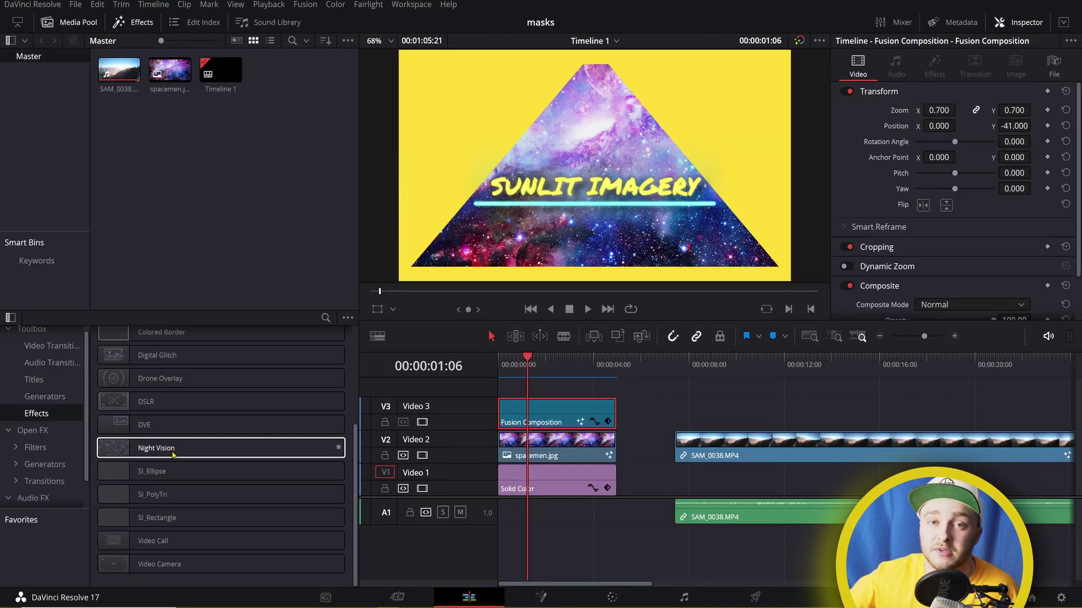